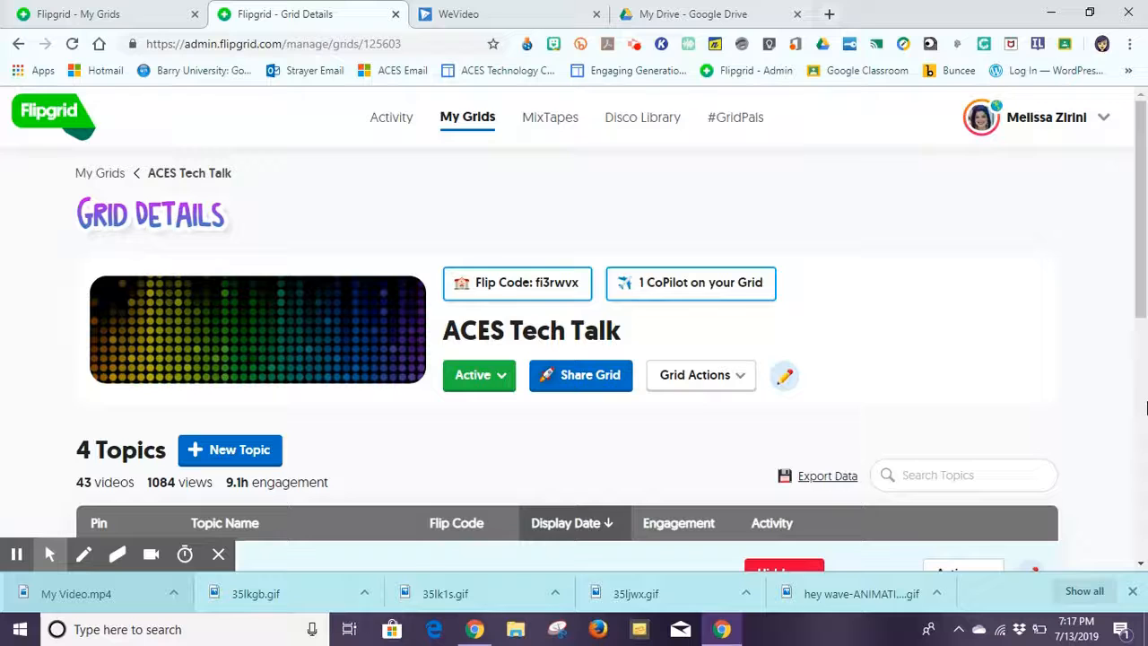
Start creating a new topic in the ACES Tech Talk grid
{"action": "left_click_drag", "start_coordinate": [1142, 246], "coordinate": [1145, 276]}
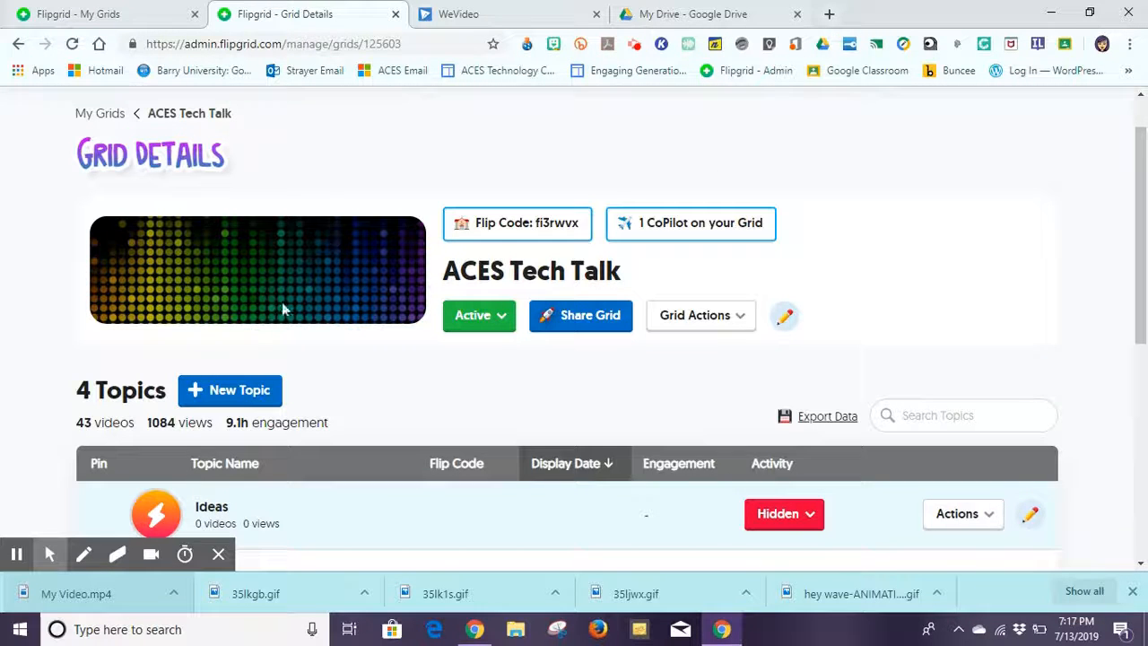
{"action": "left_click_drag", "start_coordinate": [1136, 143], "coordinate": [1134, 274]}
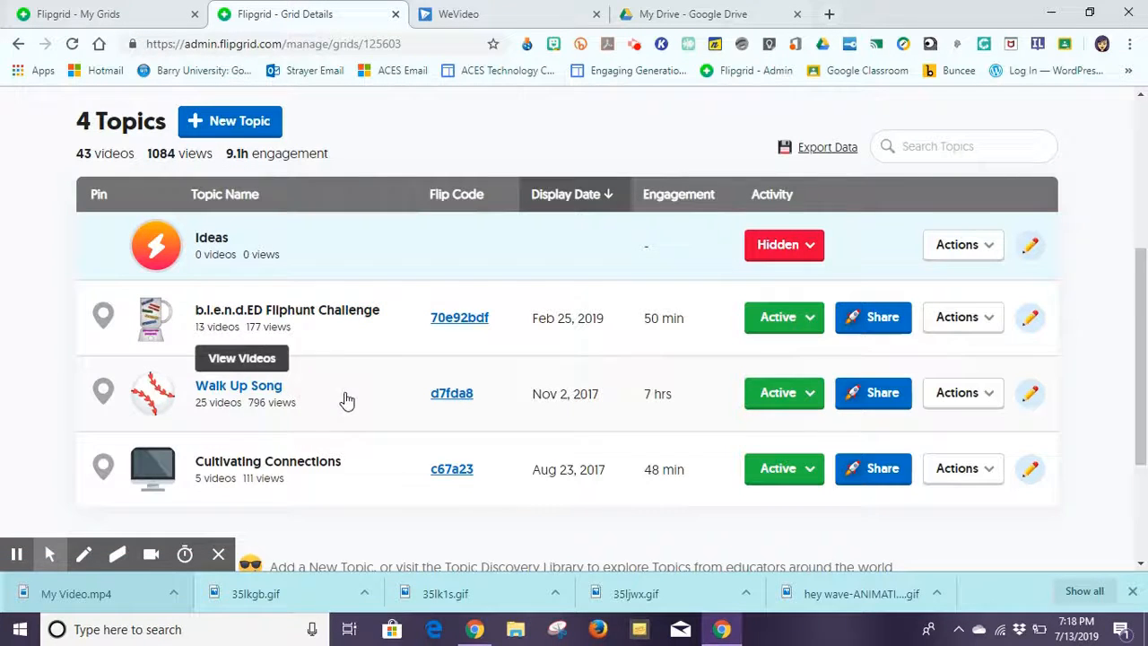
{"action": "left_click", "coordinate": [249, 125]}
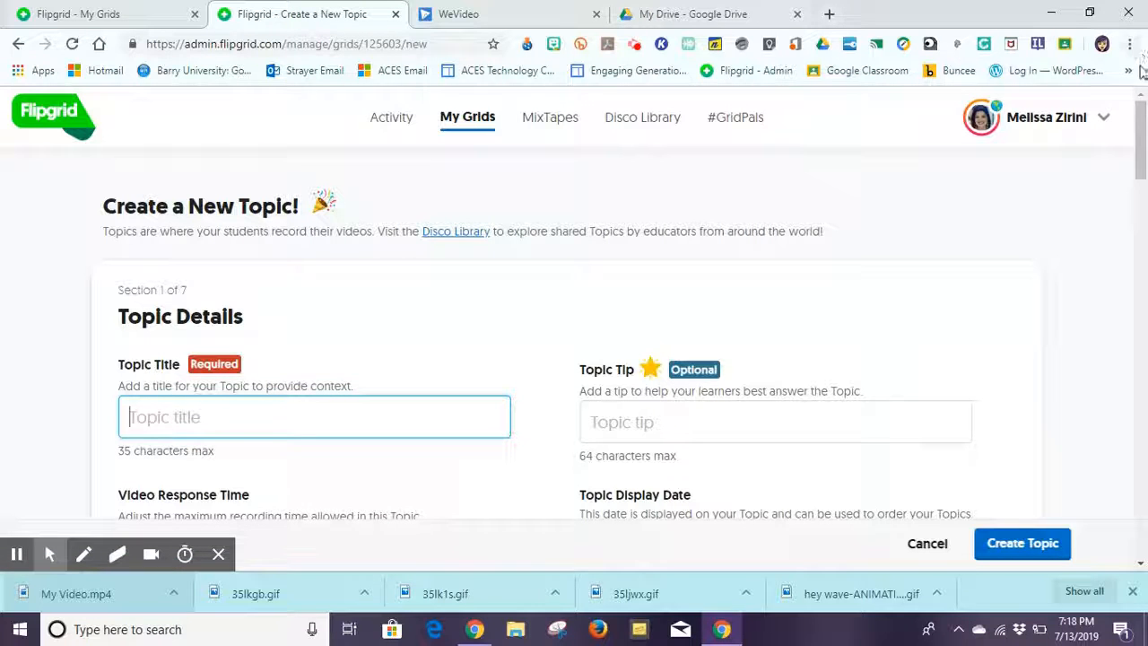
Enter "Remember to look at the camera!" as the topic tip for the new topic
{"action": "left_click_drag", "start_coordinate": [1139, 117], "coordinate": [1139, 151]}
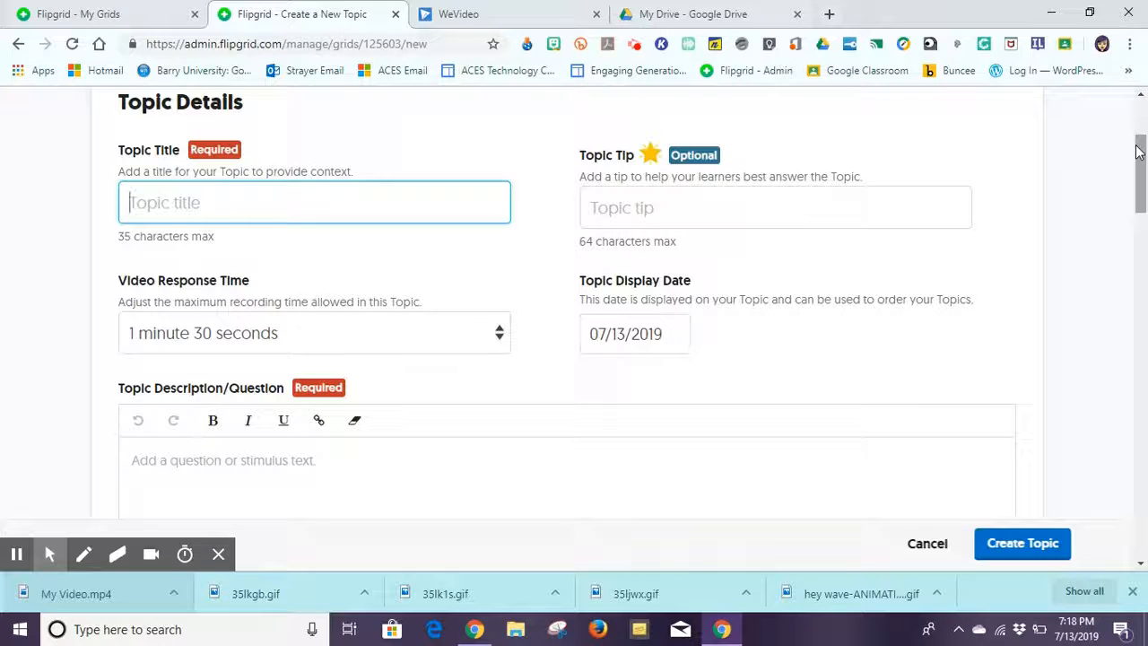
{"action": "left_click", "coordinate": [887, 212]}
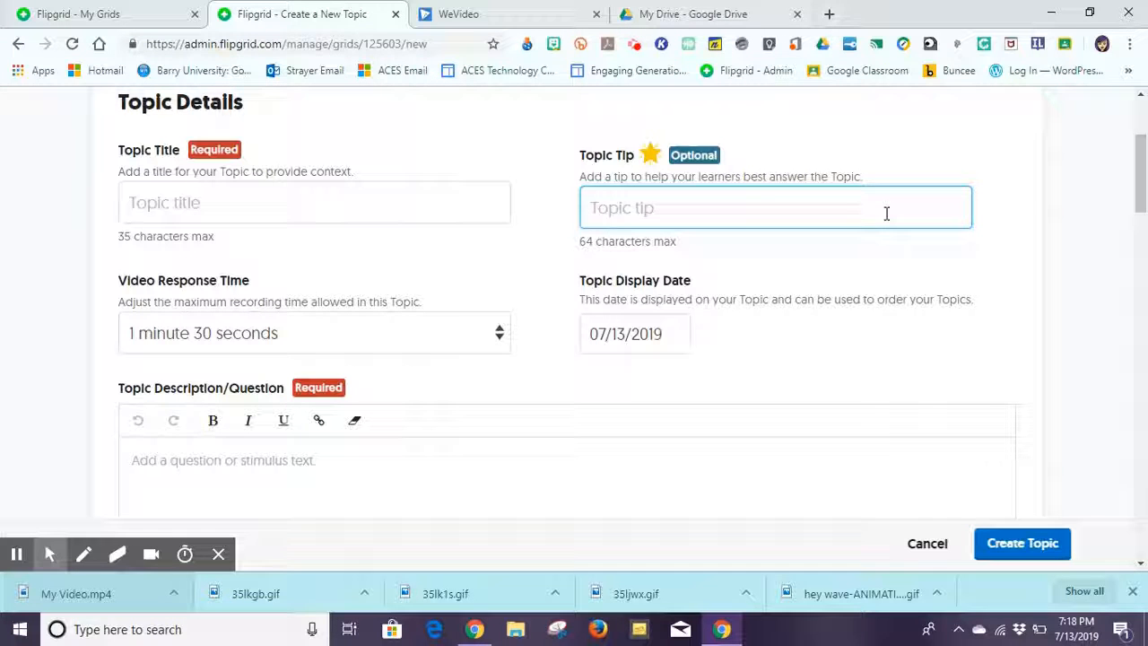
{"action": "type", "text": "Remember to "}
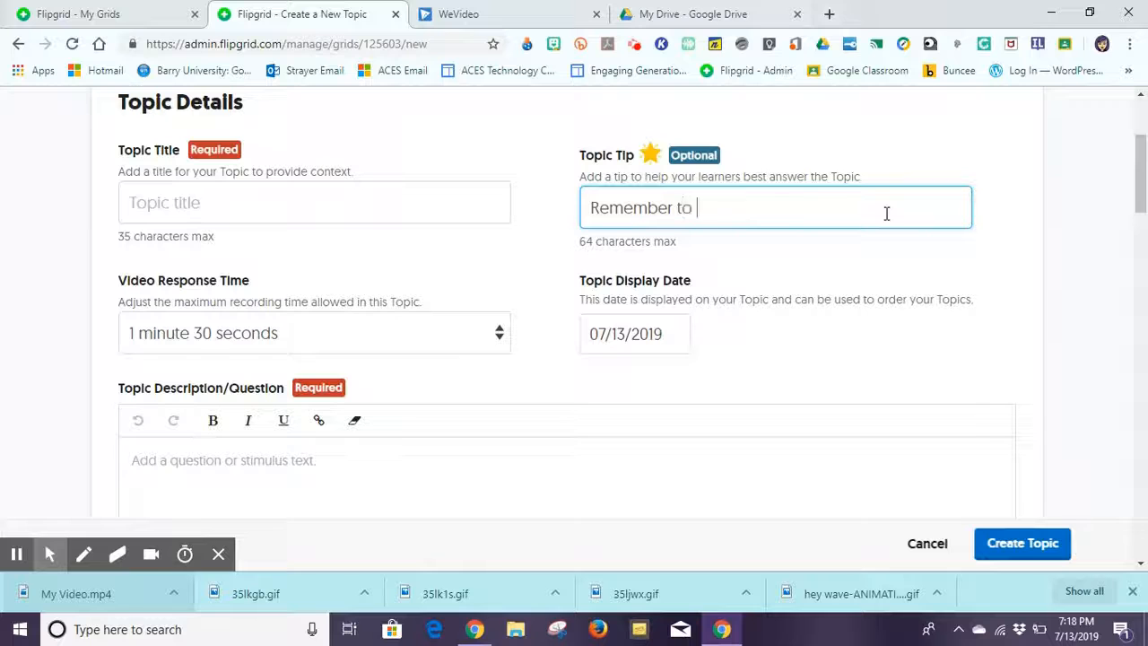
{"action": "type", "text": "look at the camera!"}
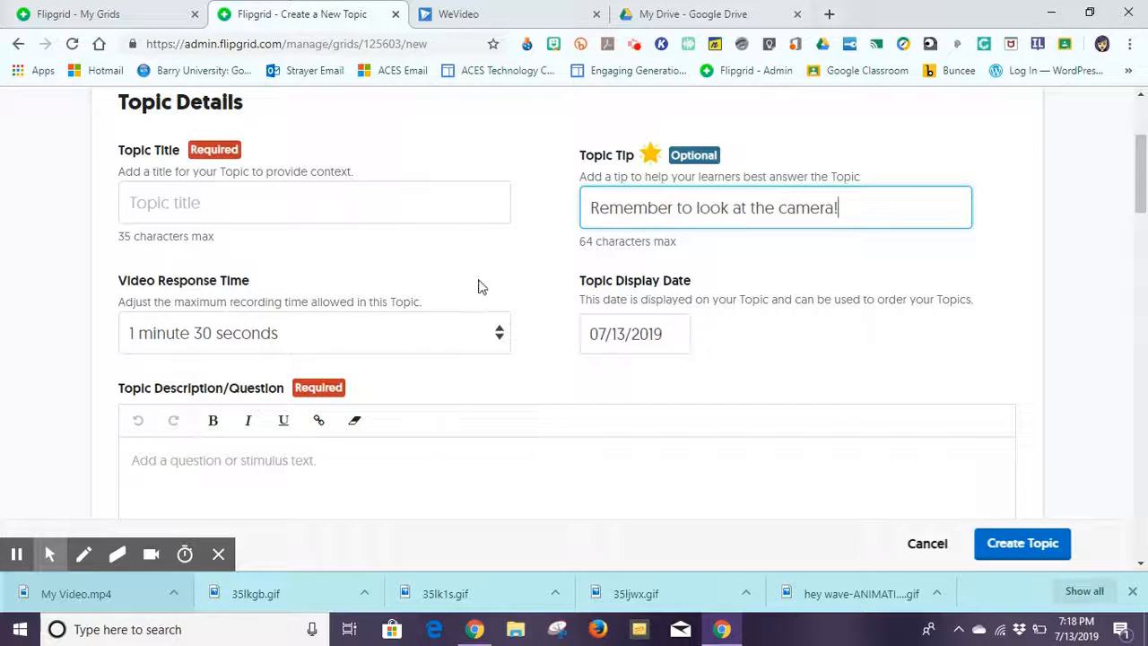
{"action": "key", "text": "Tab"}
Examine the video response time choices, the description field, and the topic resource and attachment options
{"action": "left_click", "coordinate": [411, 335]}
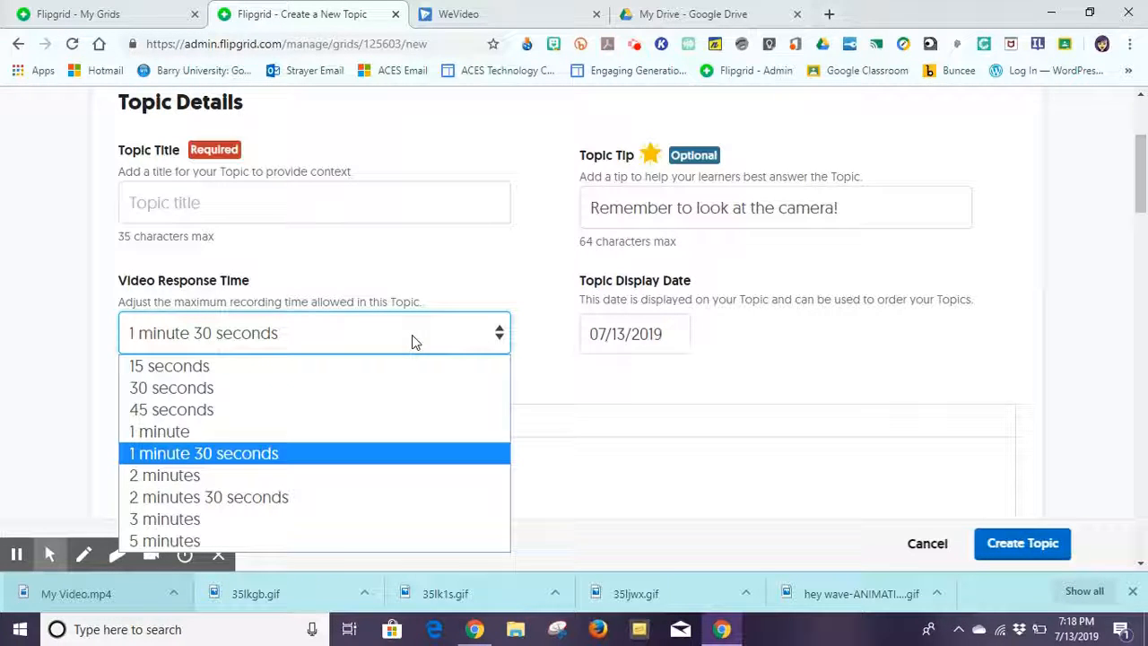
{"action": "left_click", "coordinate": [449, 278]}
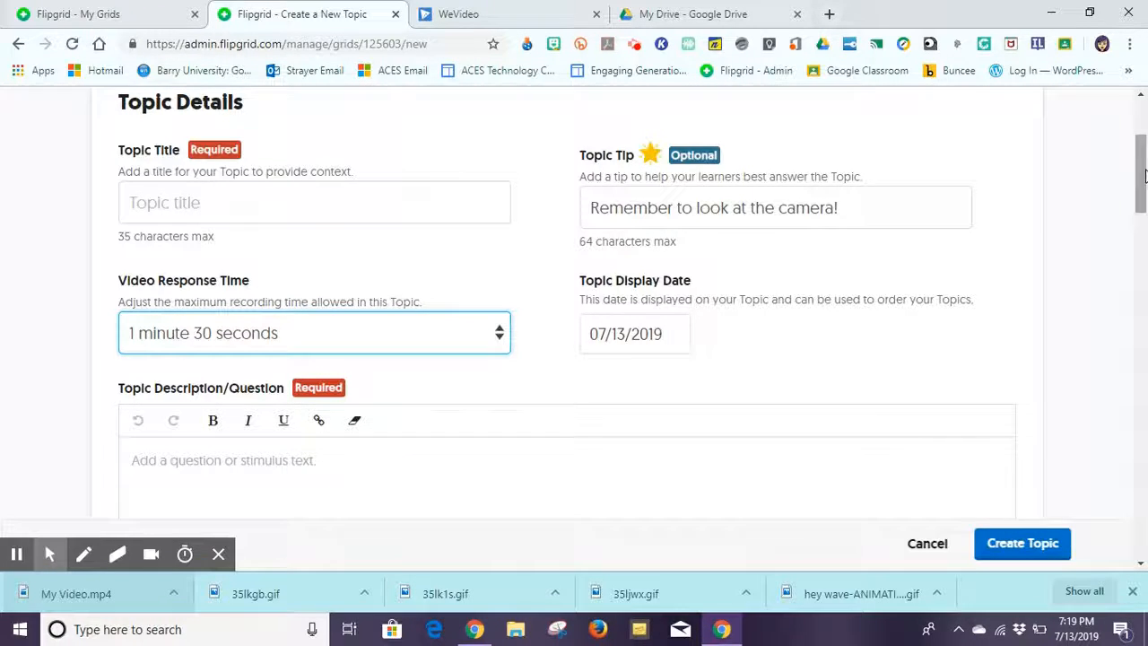
{"action": "left_click_drag", "start_coordinate": [1142, 172], "coordinate": [1142, 199]}
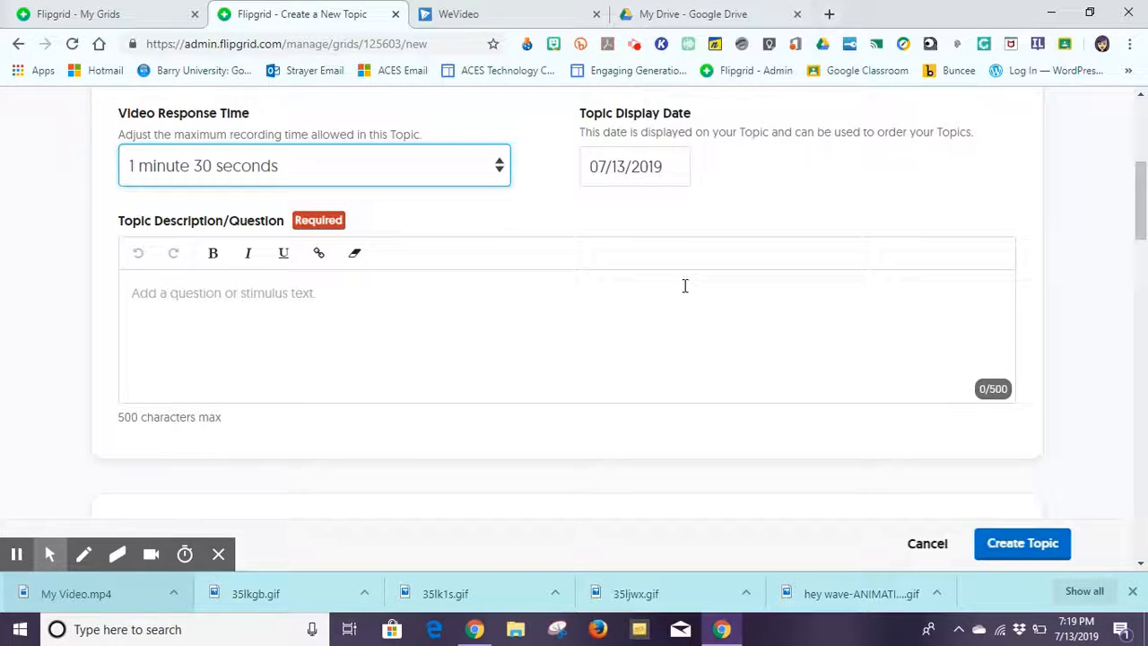
{"action": "left_click_drag", "start_coordinate": [1138, 199], "coordinate": [1129, 337]}
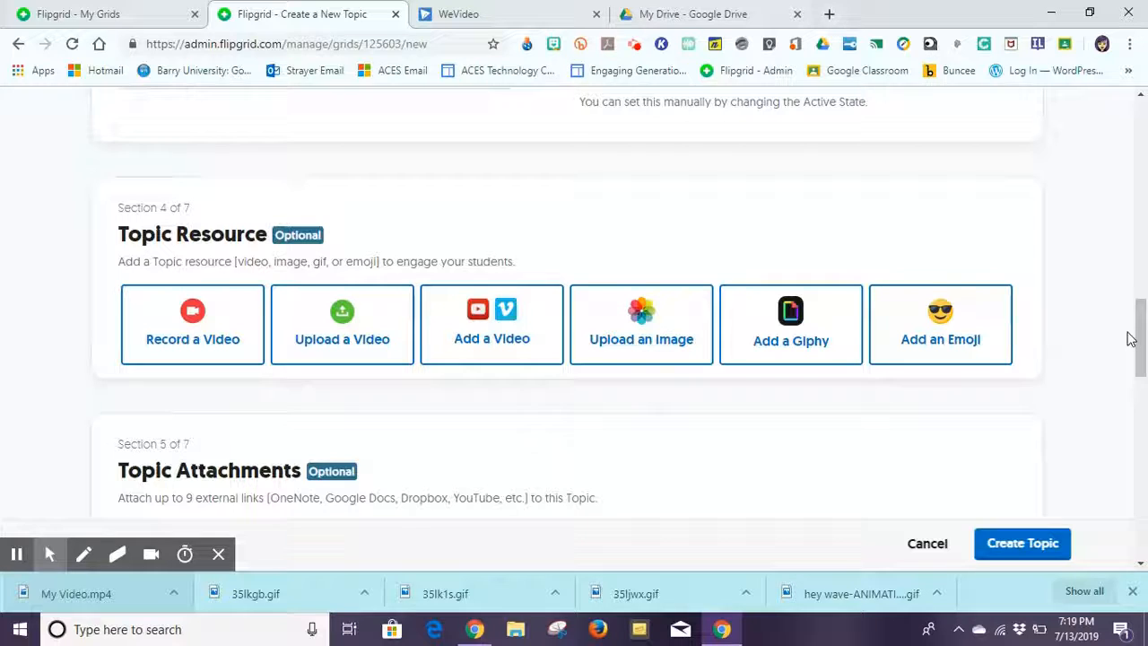
{"action": "left_click_drag", "start_coordinate": [1140, 323], "coordinate": [1138, 349]}
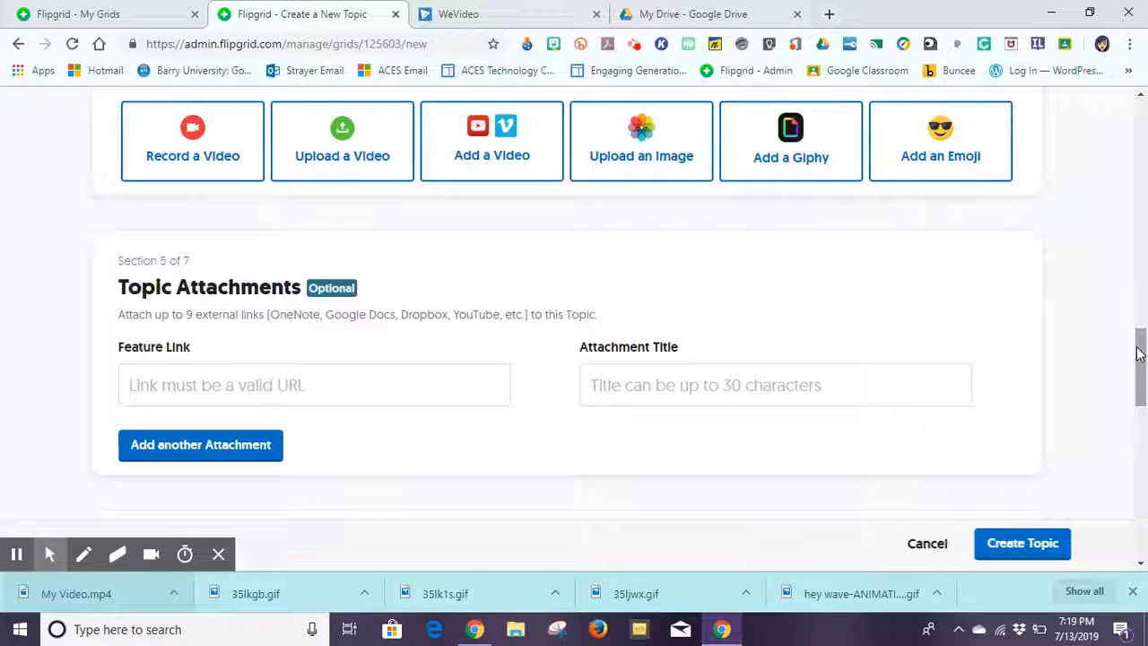
{"action": "left_click_drag", "start_coordinate": [1139, 352], "coordinate": [1142, 330]}
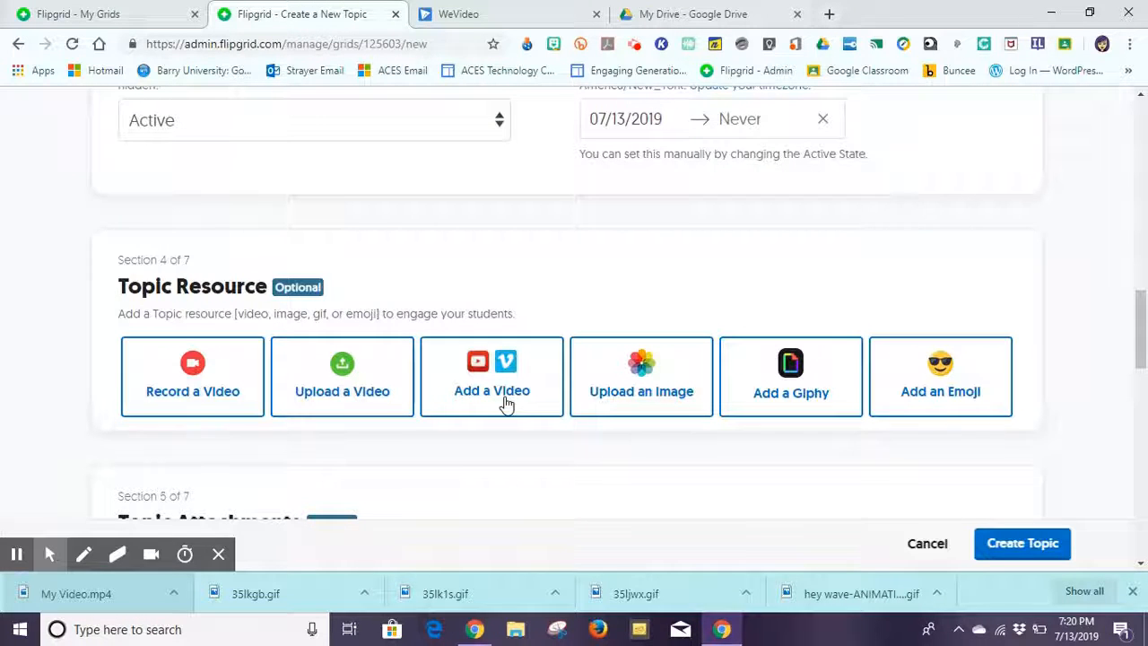
Examine the Active State choices under Topic Status and the Video Moderation setting under Topic Privacy
{"action": "left_click_drag", "start_coordinate": [1137, 337], "coordinate": [1137, 284]}
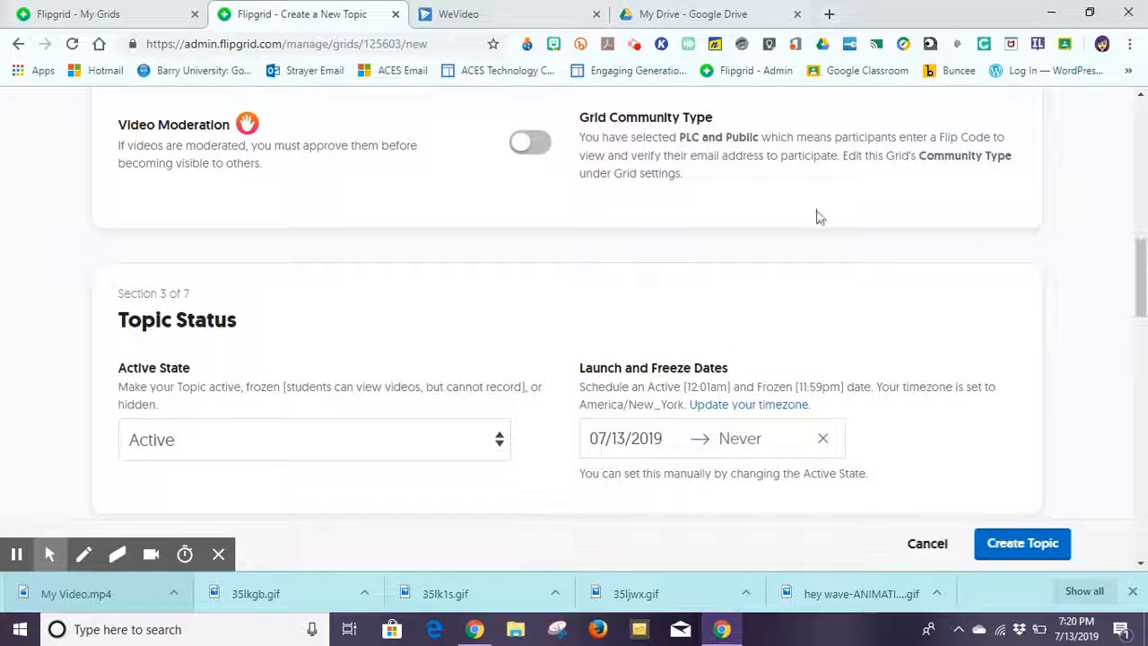
{"action": "left_click", "coordinate": [351, 439]}
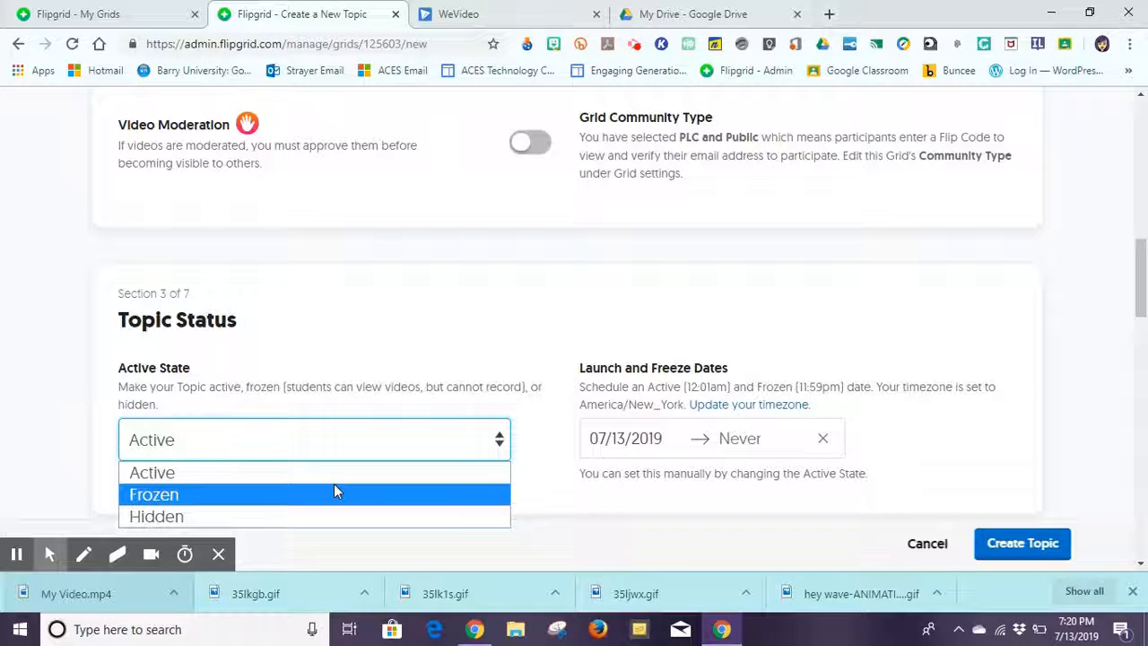
{"action": "left_click", "coordinate": [335, 327]}
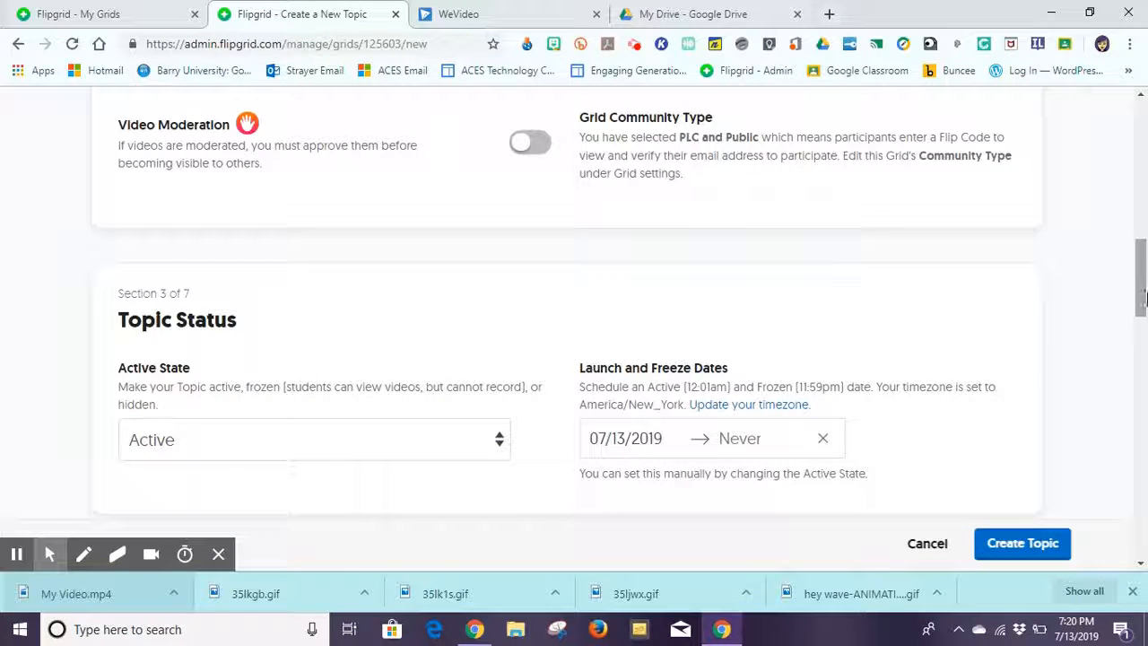
{"action": "left_click_drag", "start_coordinate": [1141, 298], "coordinate": [1142, 263]}
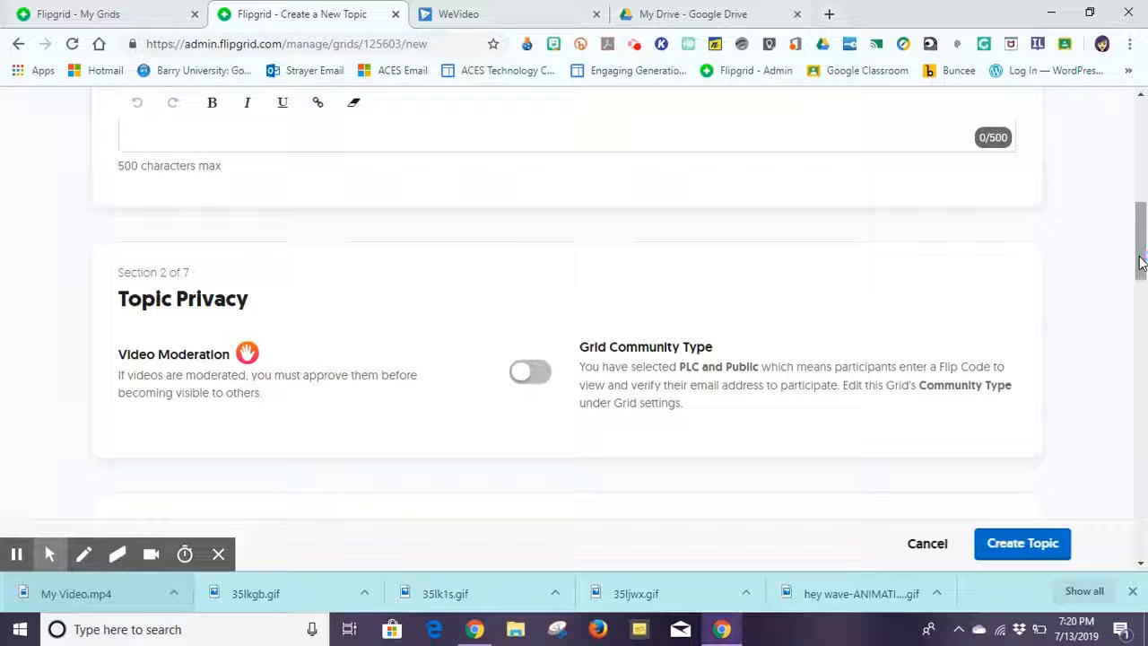
{"action": "left_click", "coordinate": [258, 384]}
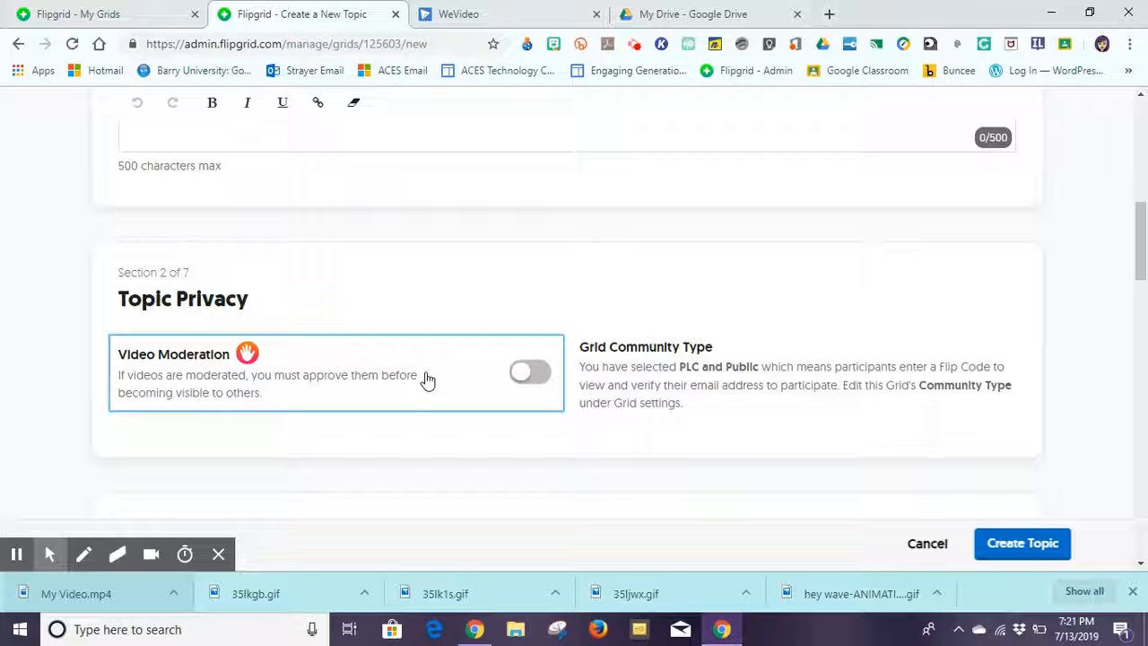
Examine the Selfie Decorations choices in Video Features and the basic and custom feedback options
{"action": "left_click_drag", "start_coordinate": [1141, 275], "coordinate": [1142, 476]}
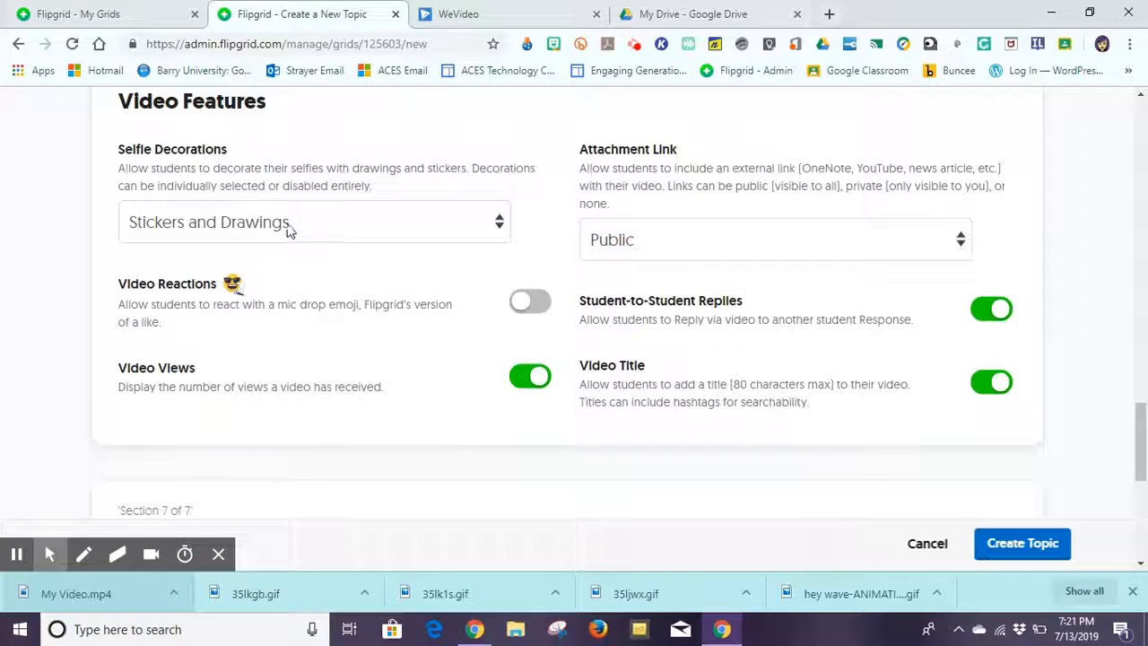
{"action": "left_click", "coordinate": [368, 236]}
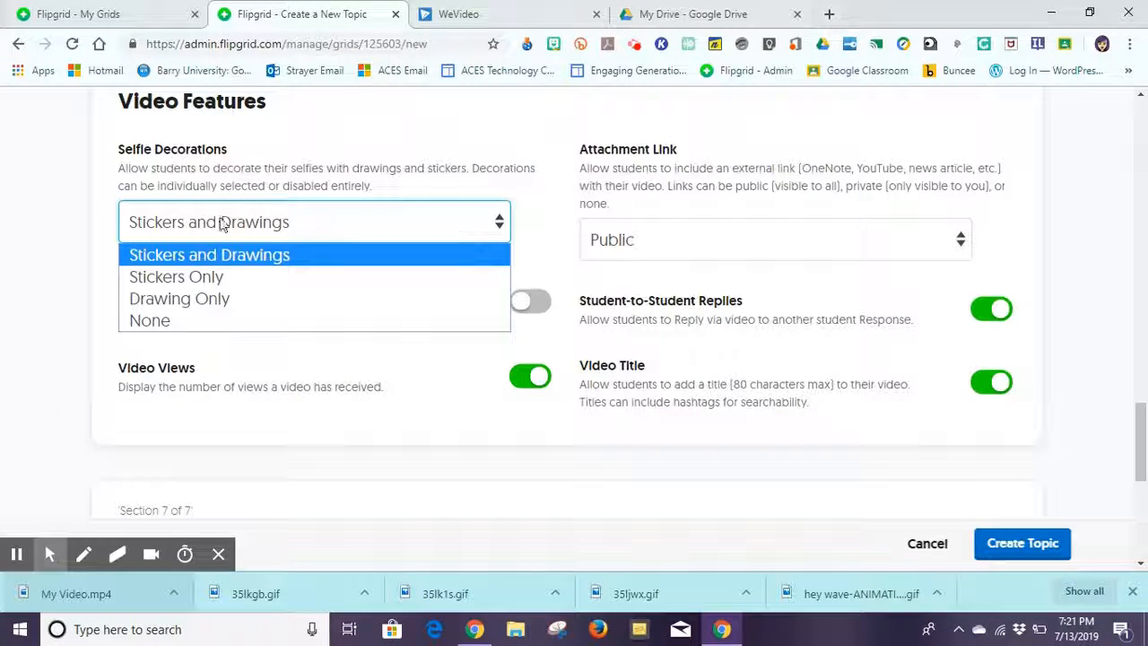
{"action": "left_click", "coordinate": [102, 233]}
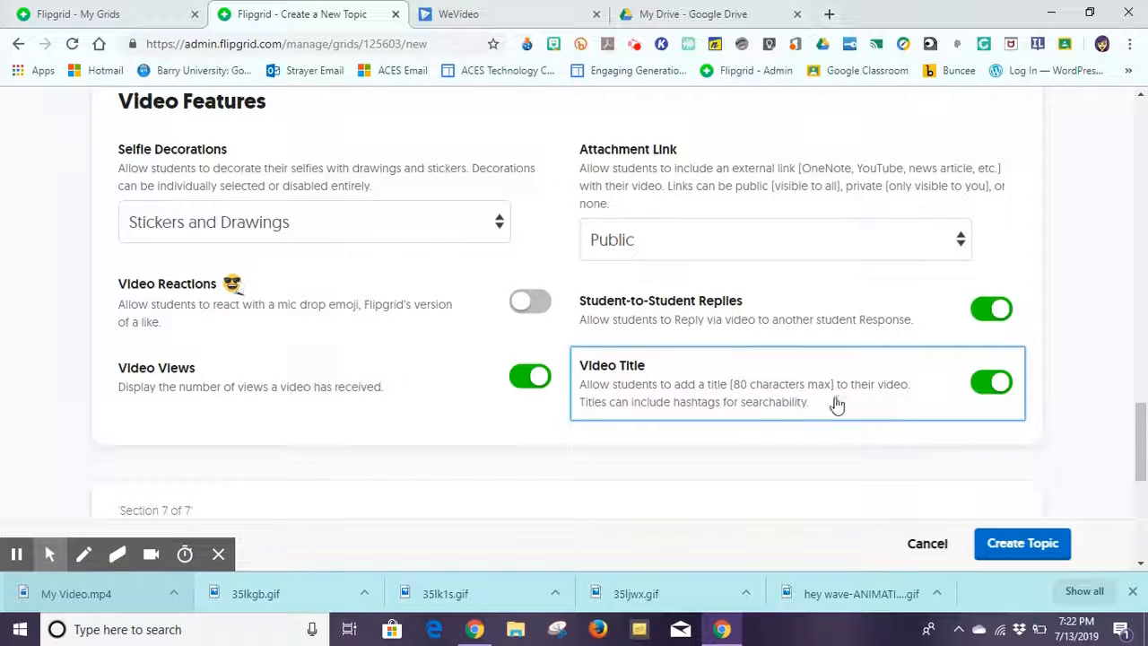
{"action": "left_click_drag", "start_coordinate": [1142, 422], "coordinate": [1142, 464]}
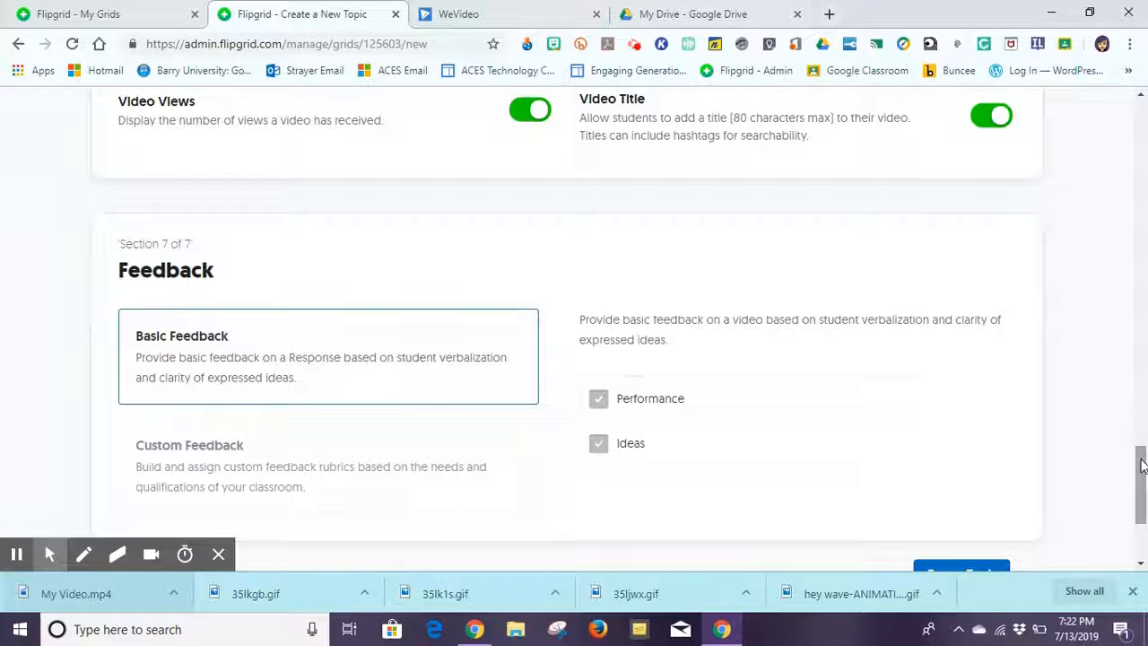
{"action": "left_click_drag", "start_coordinate": [1142, 464], "coordinate": [1144, 488]}
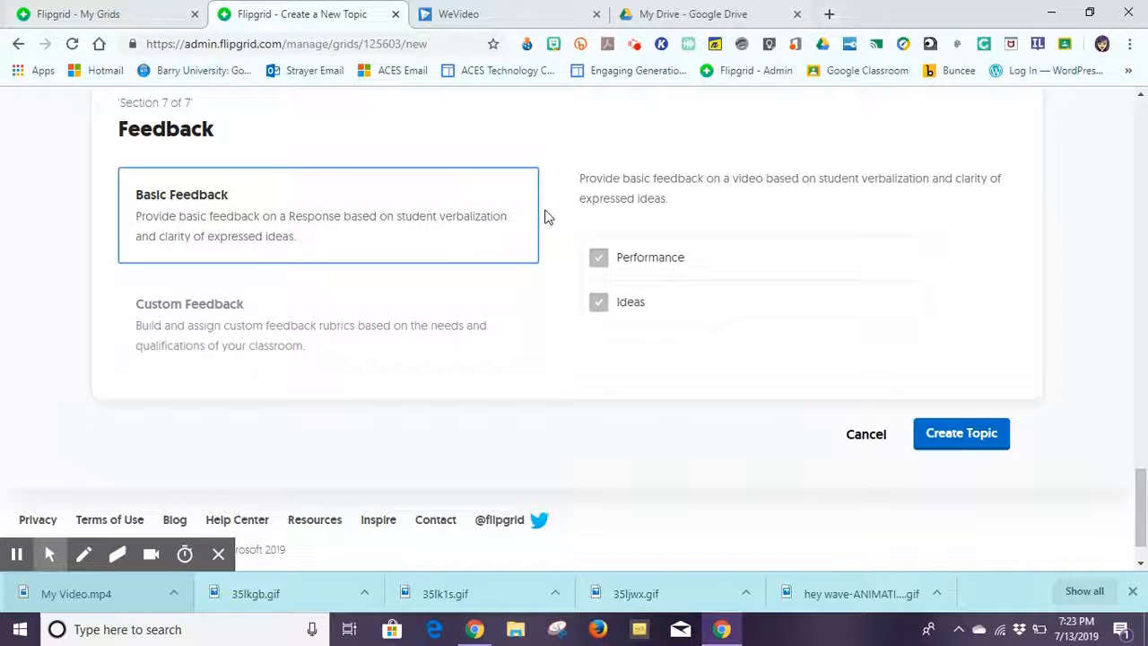
Try to create the topic without a title or description, and cancel the new topic
{"action": "left_click_drag", "start_coordinate": [1145, 514], "coordinate": [1076, 469]}
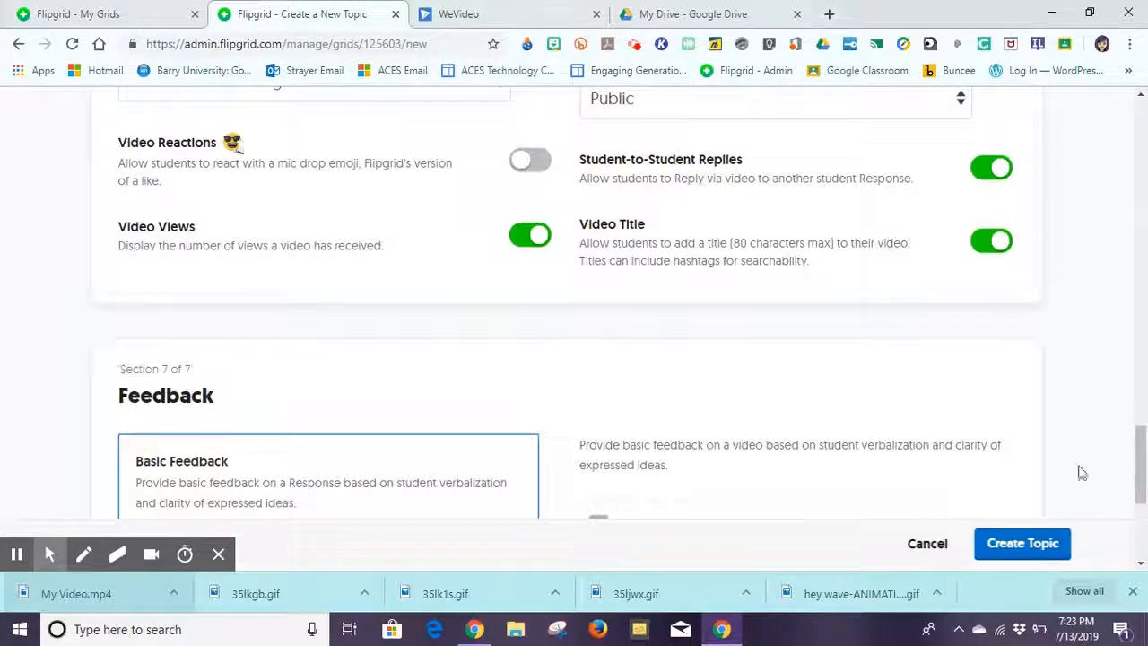
{"action": "left_click", "coordinate": [1018, 555]}
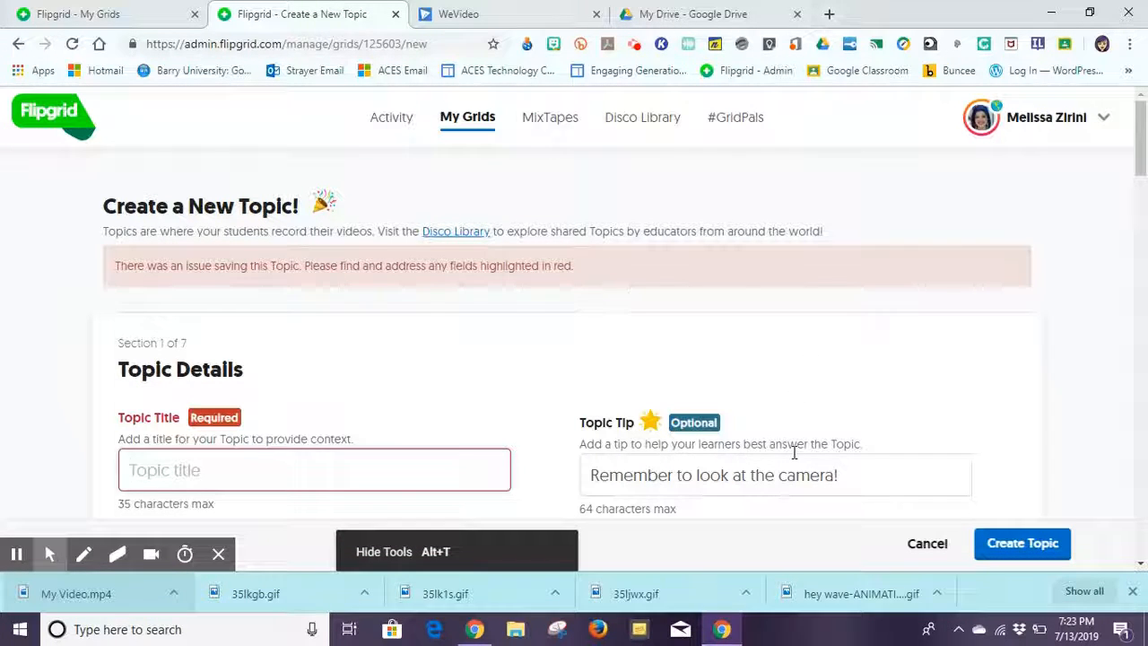
{"action": "left_click", "coordinate": [917, 549]}
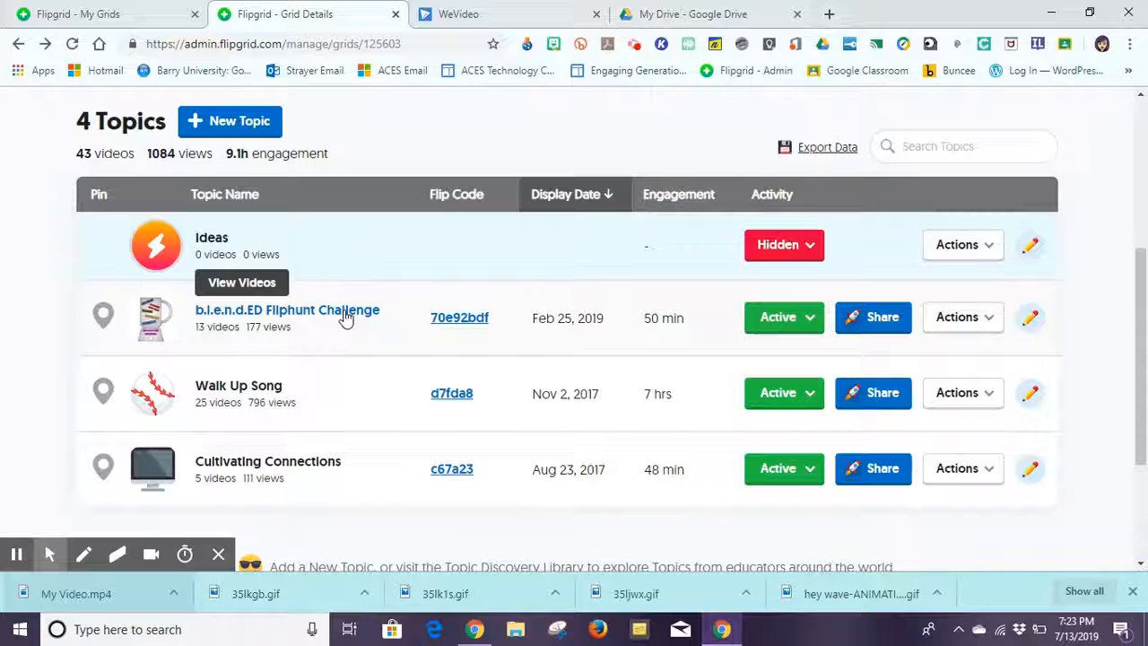
Open the b.l.e.n.d.ED Fliphunt Challenge topic for editing and update it with its existing settings
{"action": "left_click", "coordinate": [942, 319]}
{"action": "left_click", "coordinate": [892, 355]}
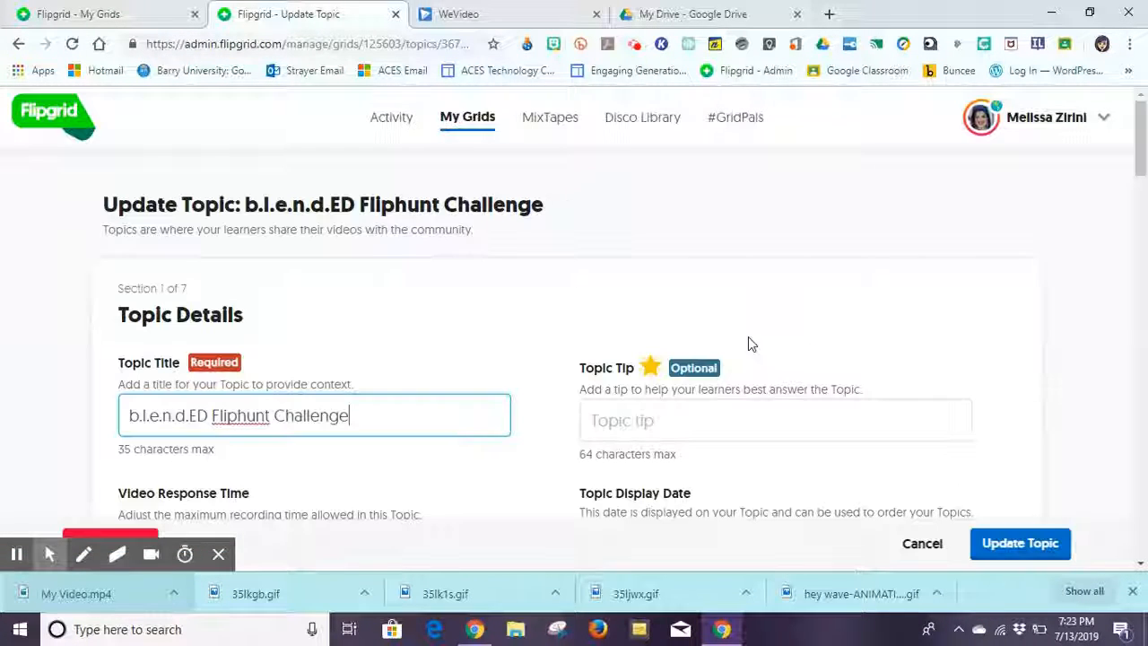
{"action": "left_click_drag", "start_coordinate": [1135, 139], "coordinate": [1142, 503]}
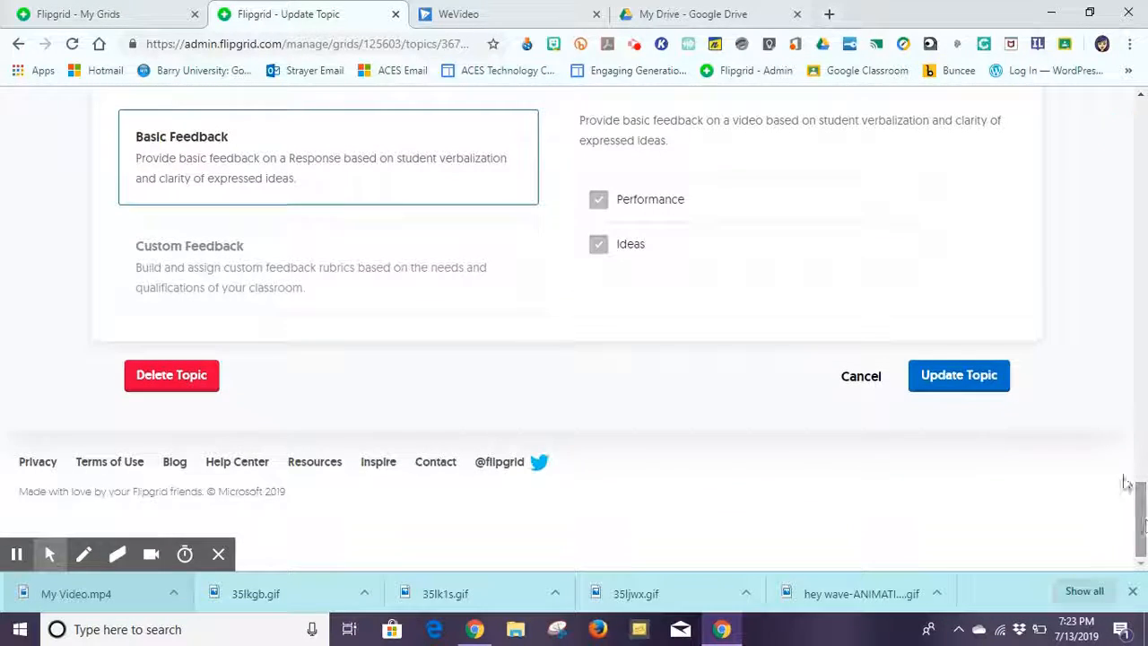
{"action": "left_click", "coordinate": [935, 389]}
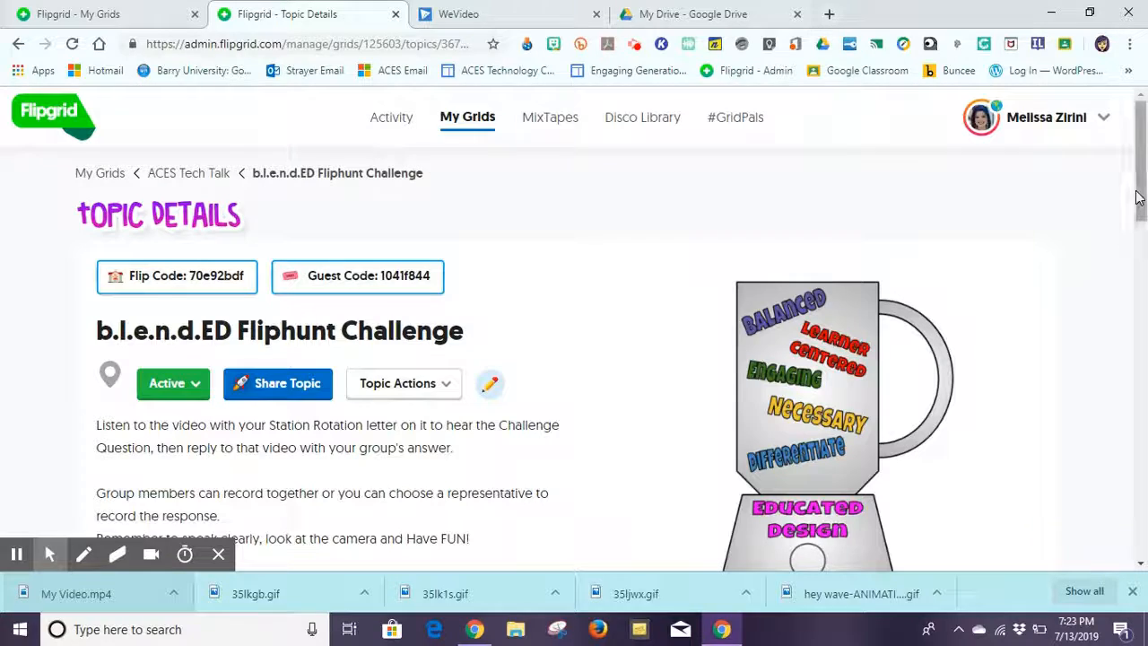
Examine the topic's list of video responses and the actions available for the first response
{"action": "left_click_drag", "start_coordinate": [1142, 195], "coordinate": [1143, 247]}
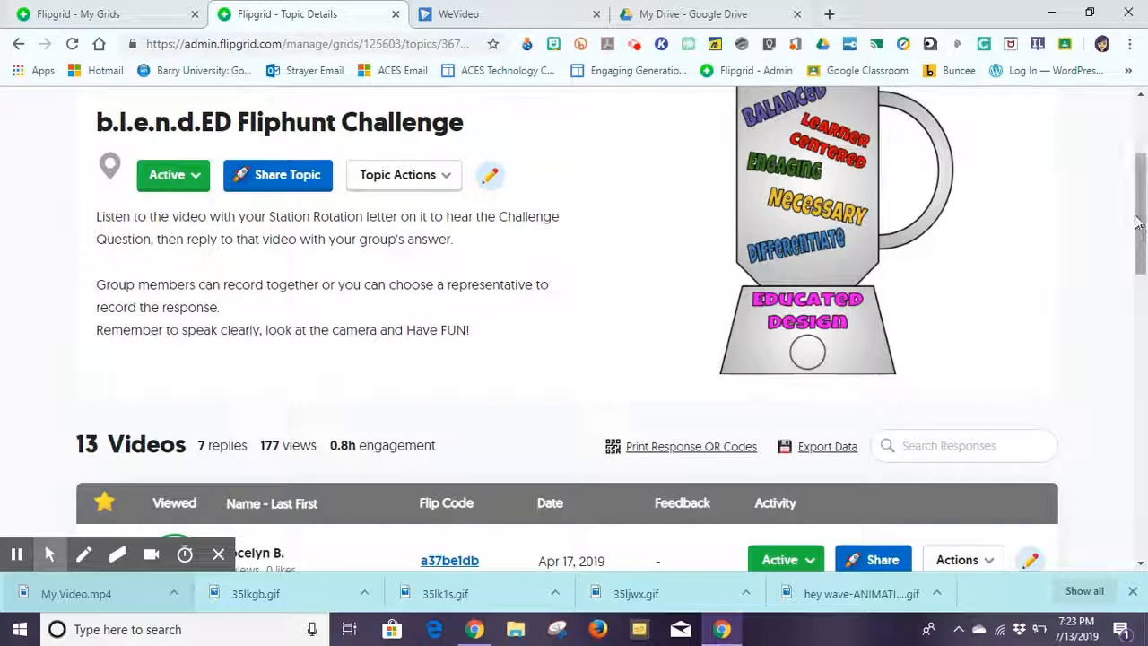
{"action": "left_click_drag", "start_coordinate": [1140, 210], "coordinate": [1144, 258]}
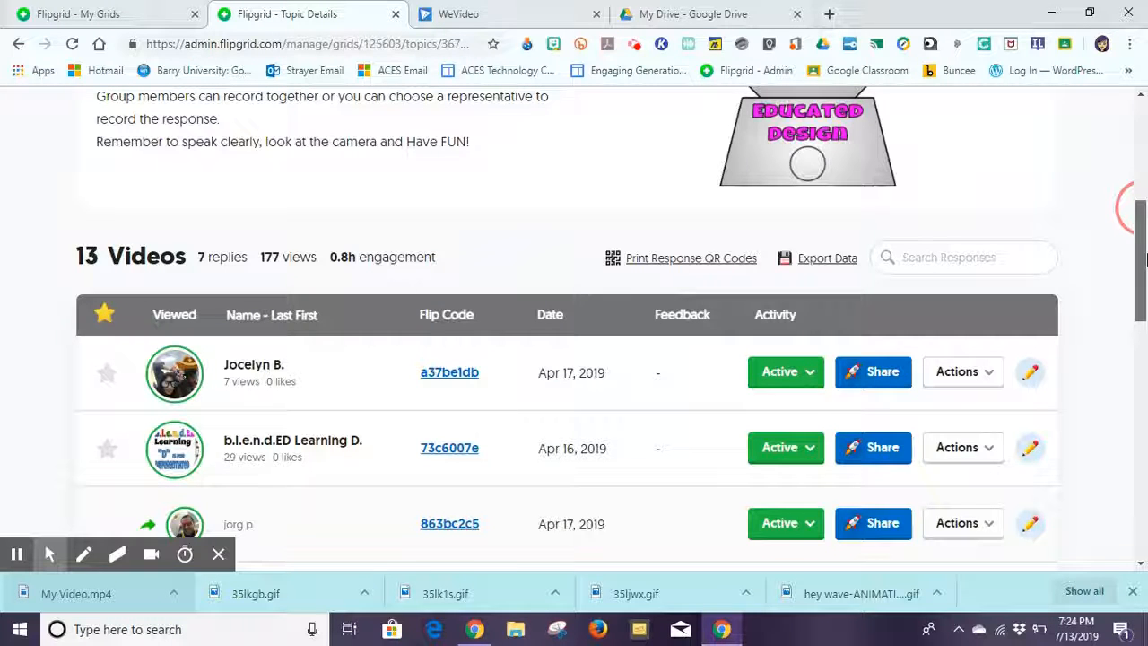
{"action": "left_click_drag", "start_coordinate": [1143, 259], "coordinate": [1139, 202]}
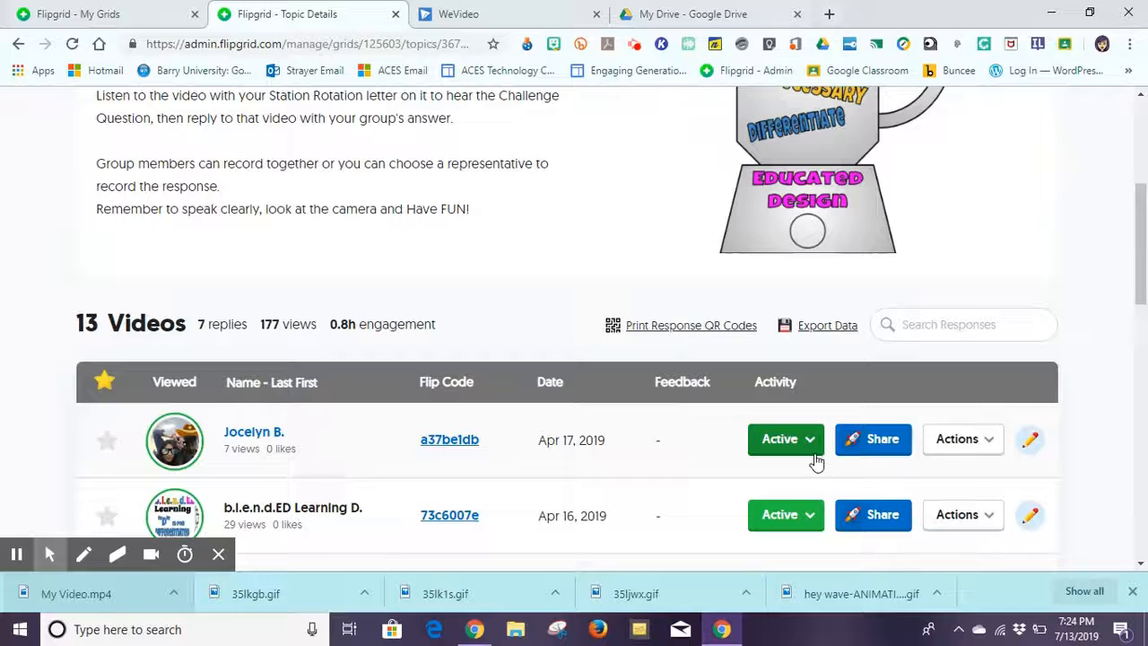
{"action": "left_click", "coordinate": [958, 441]}
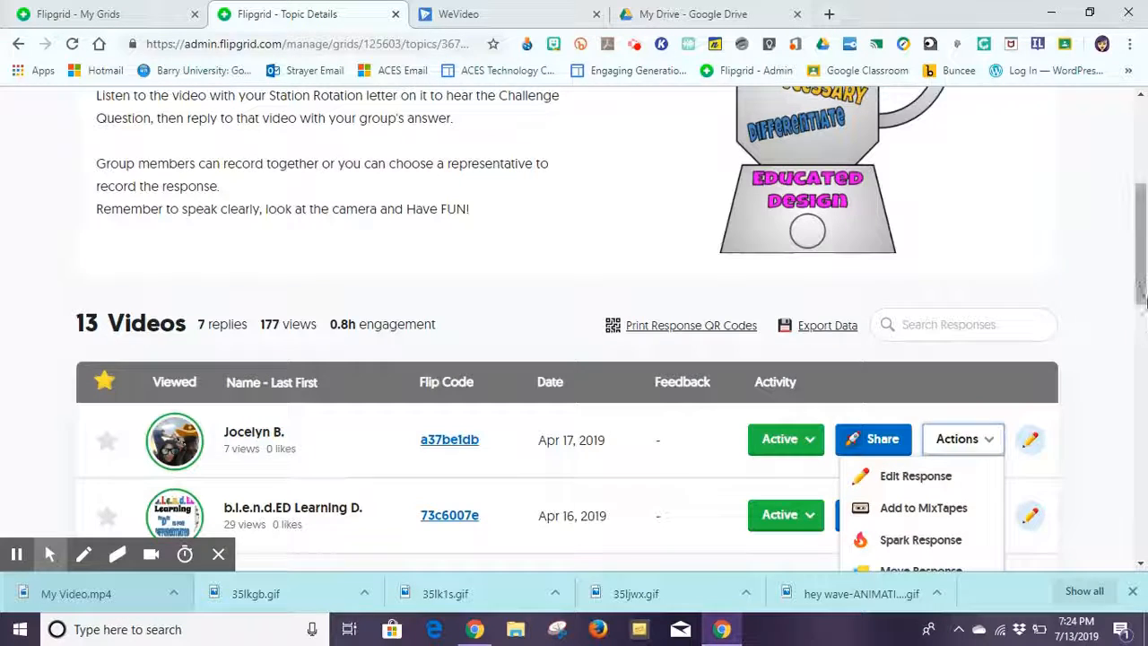
{"action": "left_click_drag", "start_coordinate": [1140, 303], "coordinate": [1139, 354]}
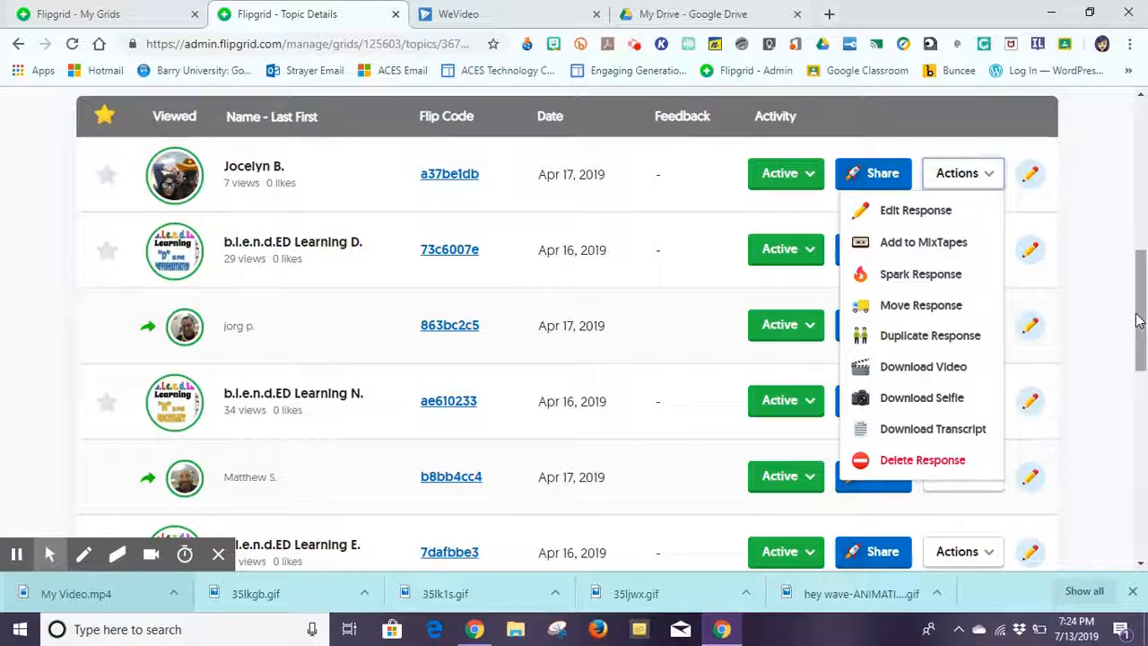
{"action": "scroll", "coordinate": [1138, 323], "scroll_direction": "up", "scroll_amount": 8}
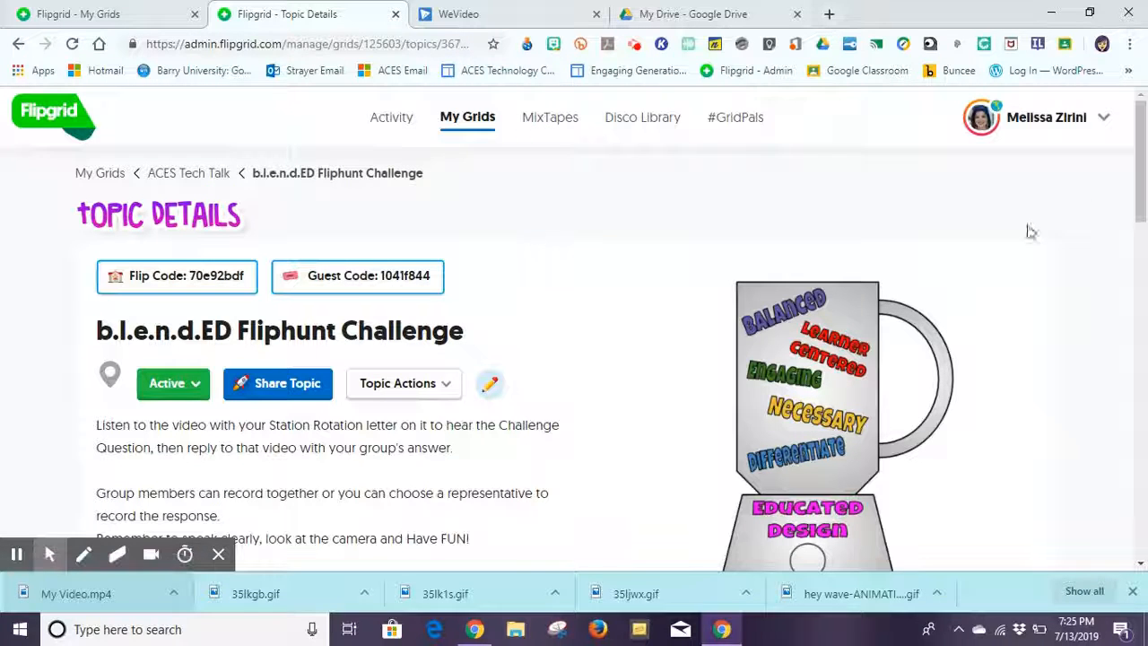
View the MixTape choices for the first video response with Test Tape selected, and close them without adding the video
{"action": "left_click_drag", "start_coordinate": [1139, 178], "coordinate": [1139, 312]}
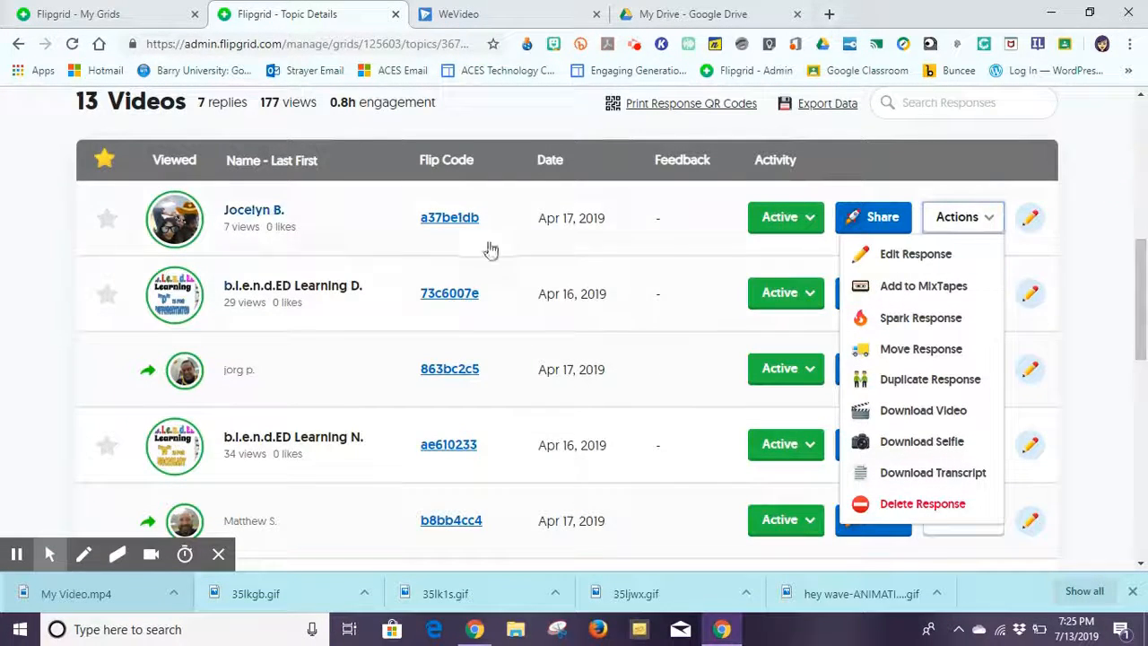
{"action": "left_click", "coordinate": [911, 287]}
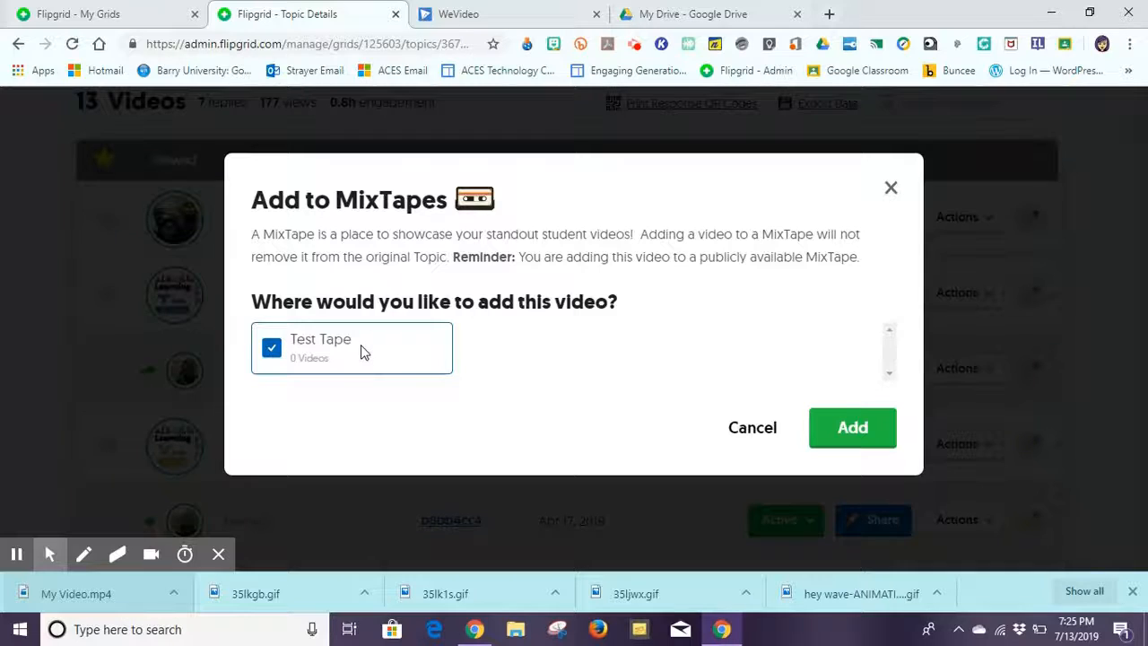
{"action": "left_click", "coordinate": [1110, 219]}
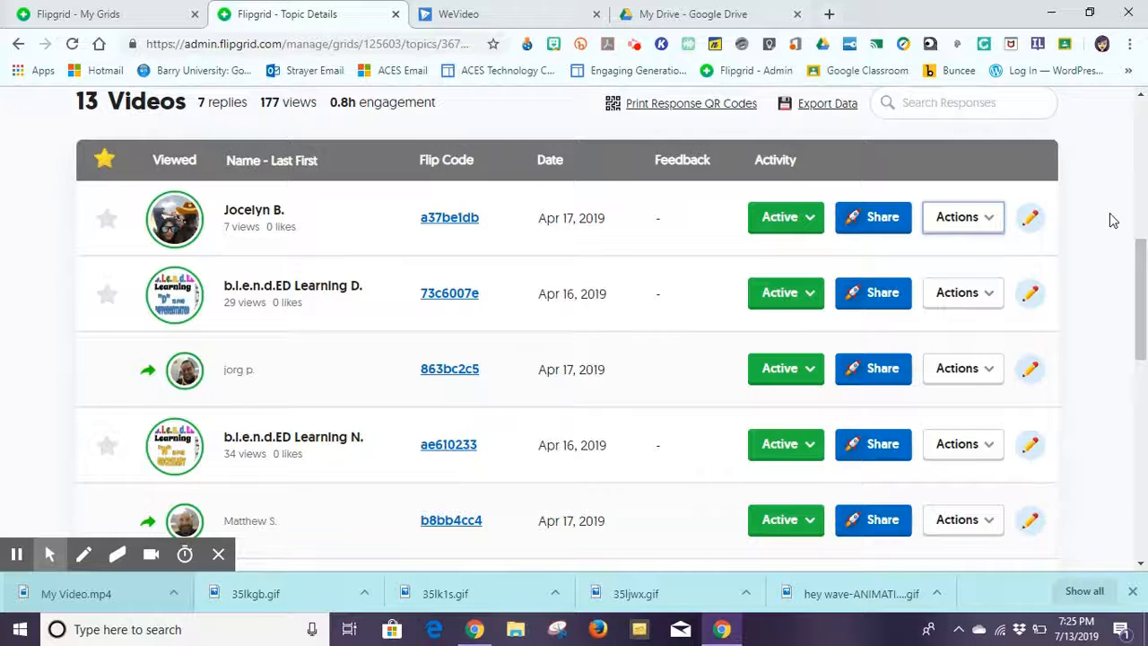
Review the actions available for the topic's first video response once more
{"action": "left_click_drag", "start_coordinate": [1140, 300], "coordinate": [1145, 86]}
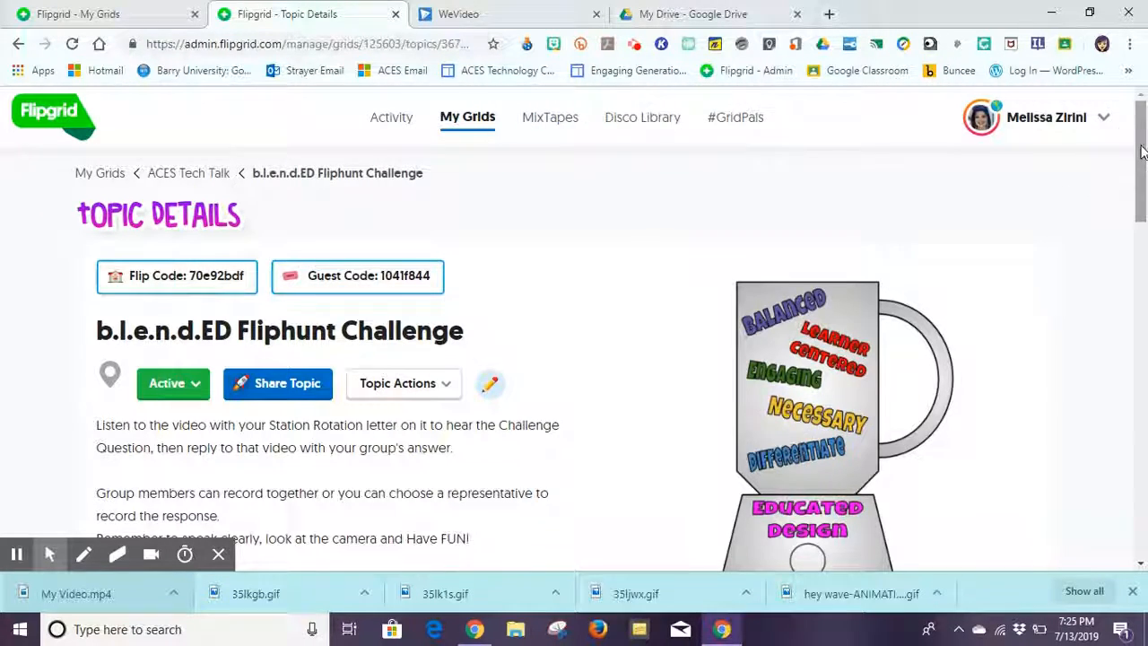
{"action": "scroll", "coordinate": [1141, 152], "scroll_direction": "down", "scroll_amount": 6}
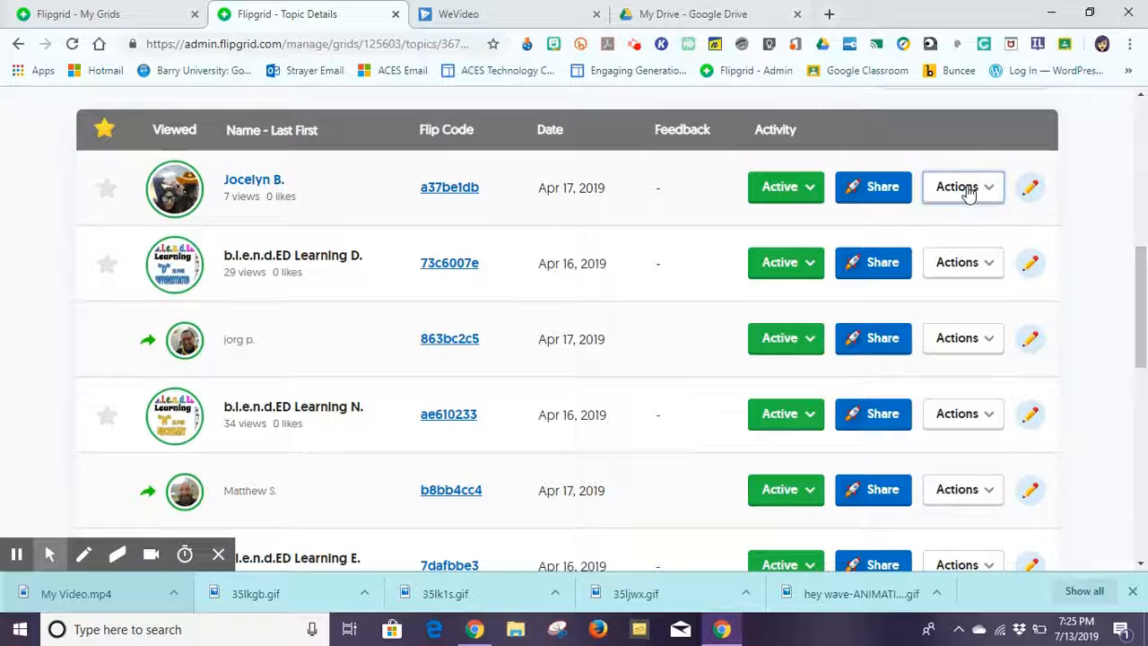
{"action": "left_click", "coordinate": [967, 194]}
{"action": "left_click", "coordinate": [1115, 130]}
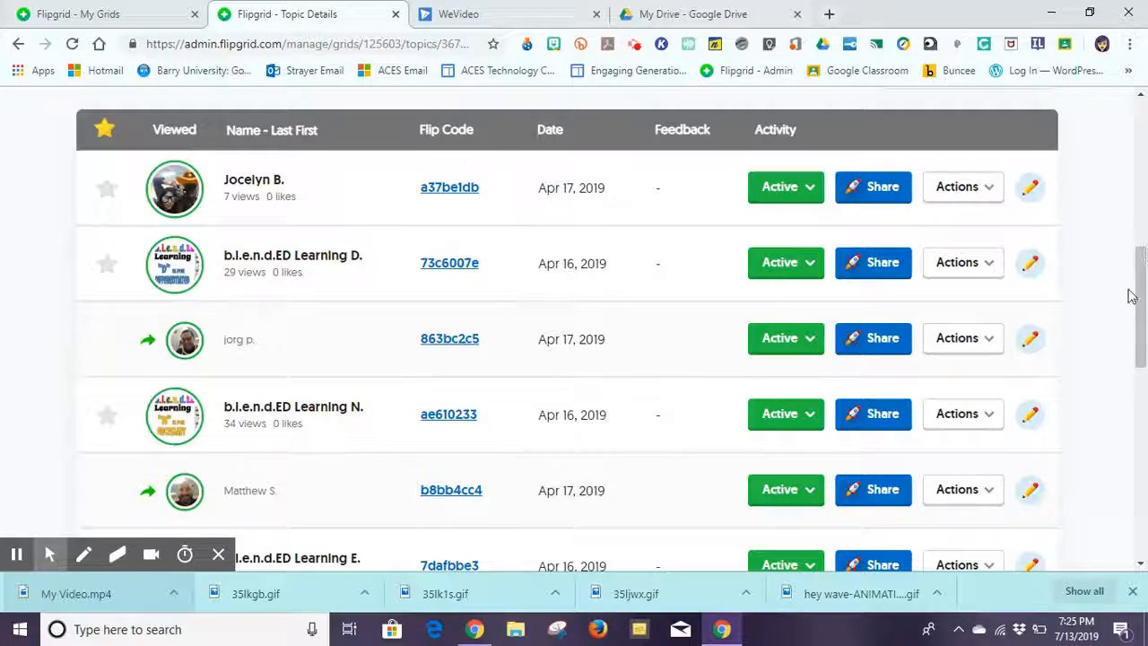
Return to My Grids and open Test Grid at its list of topics
{"action": "left_click_drag", "start_coordinate": [1138, 300], "coordinate": [1145, 143]}
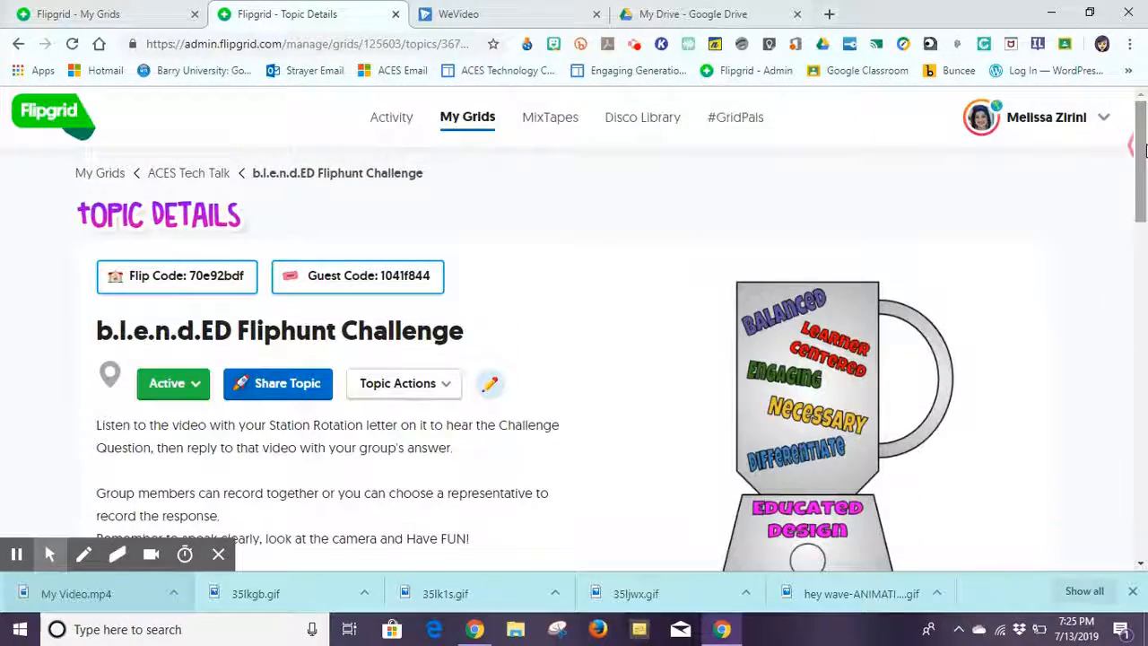
{"action": "left_click", "coordinate": [463, 121]}
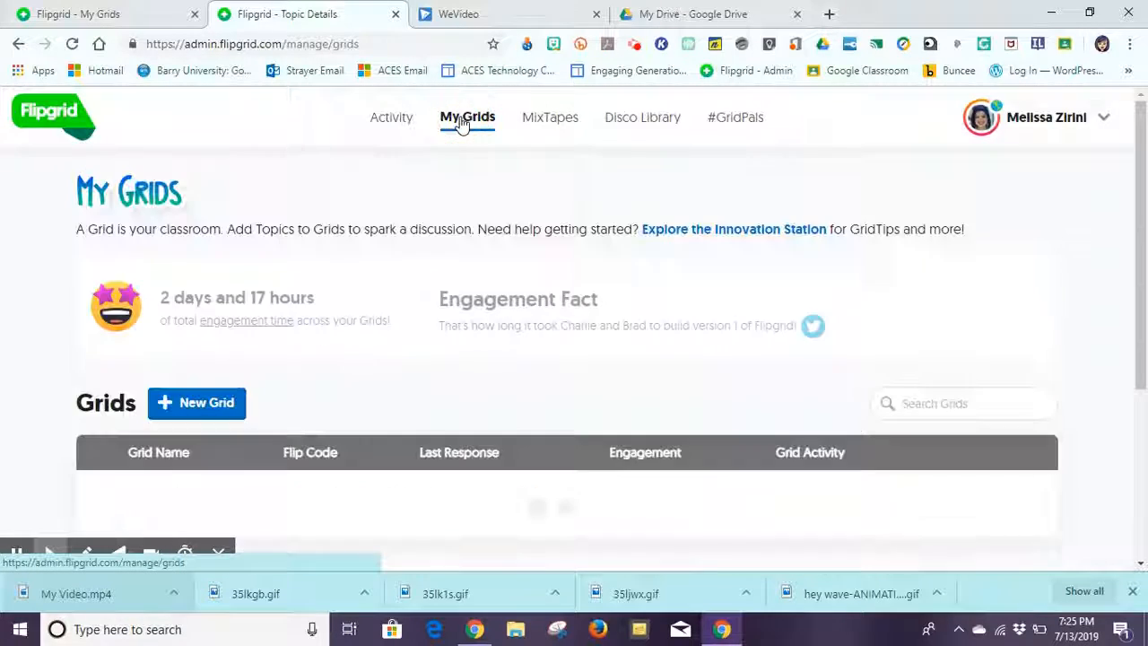
{"action": "left_click_drag", "start_coordinate": [1139, 176], "coordinate": [1141, 267]}
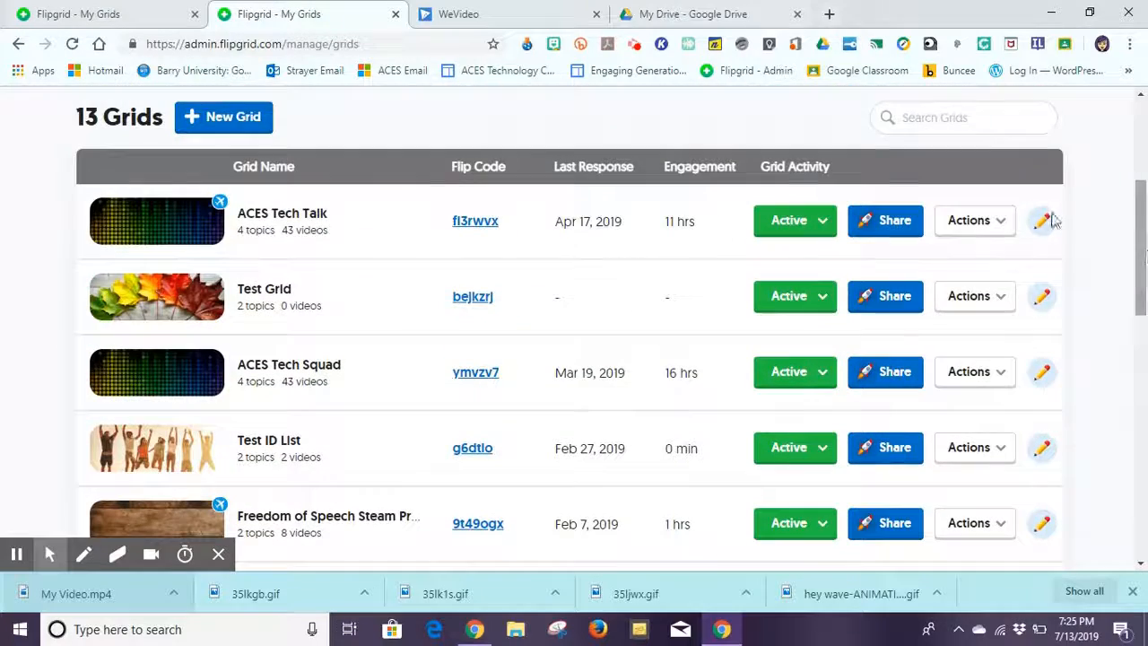
{"action": "left_click", "coordinate": [260, 307]}
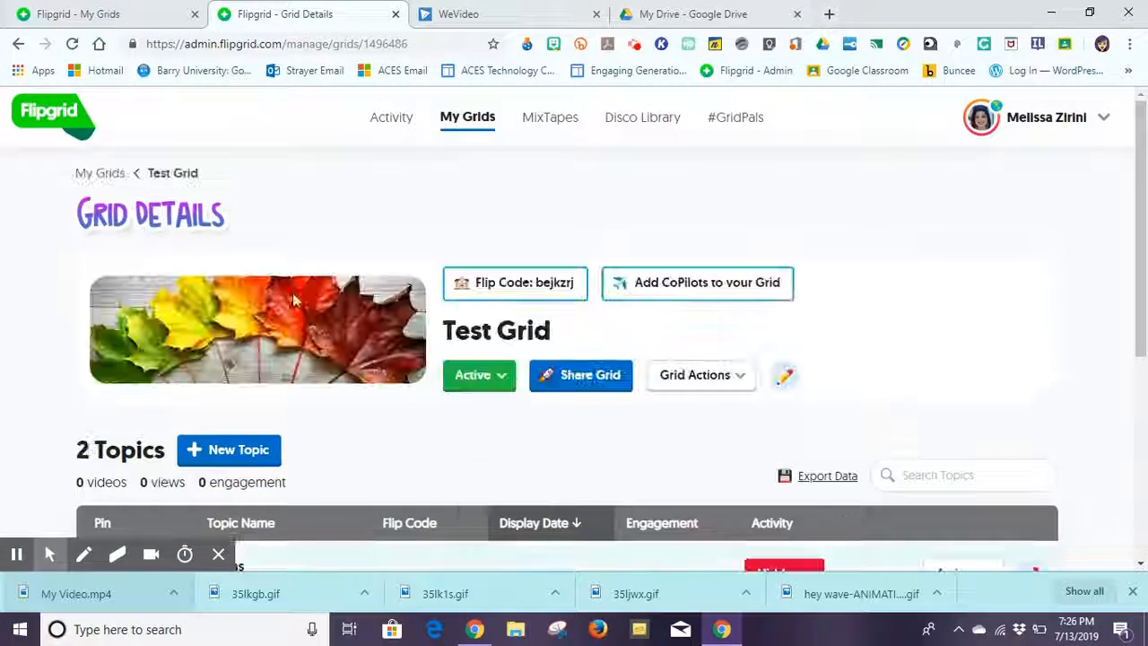
{"action": "left_click_drag", "start_coordinate": [1144, 215], "coordinate": [1144, 372]}
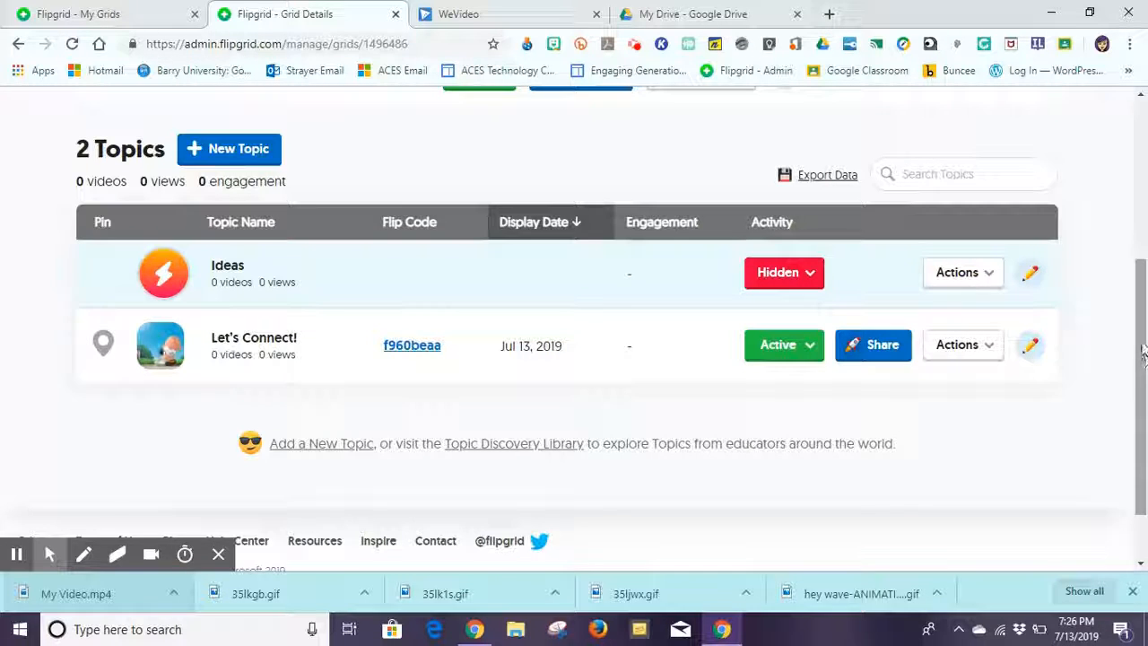
Examine the actions available for the Let's Connect! topic in Test Grid
{"action": "left_click_drag", "start_coordinate": [1139, 333], "coordinate": [1146, 260]}
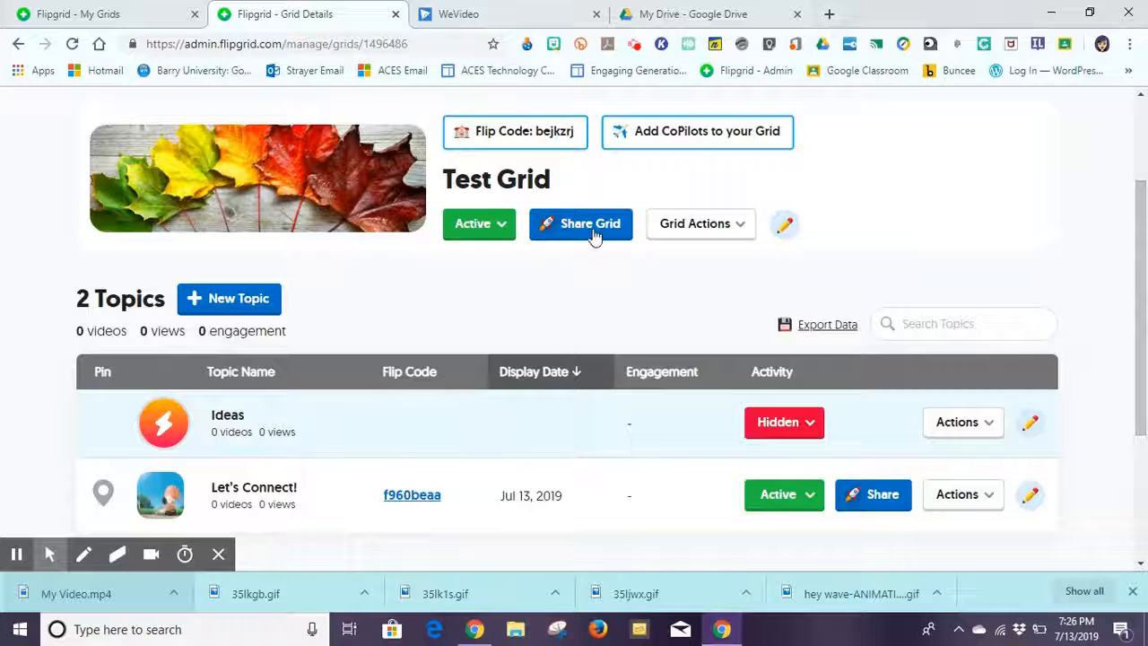
{"action": "left_click", "coordinate": [972, 493]}
{"action": "left_click_drag", "start_coordinate": [1131, 346], "coordinate": [1137, 446]}
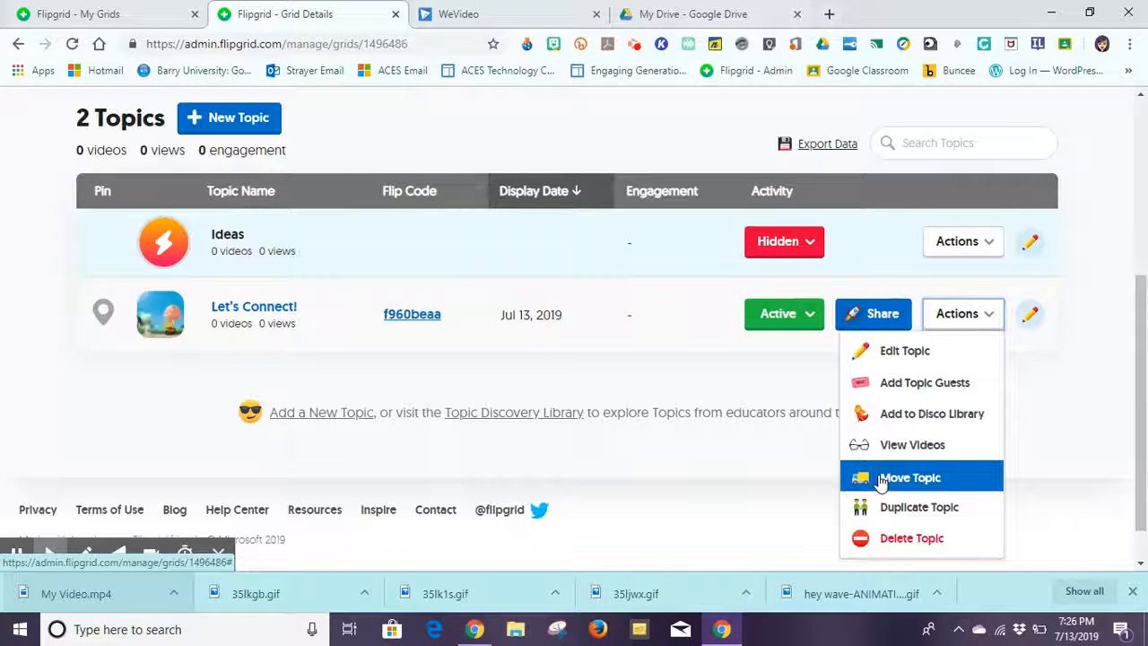
{"action": "left_click", "coordinate": [1109, 334]}
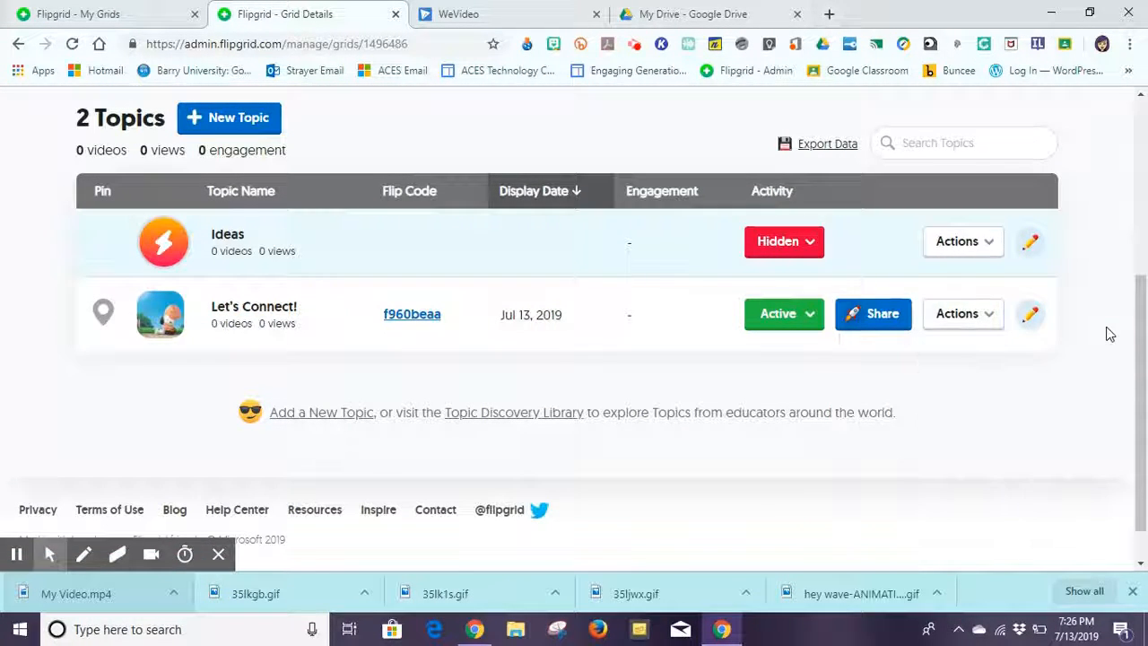
View the Guest Mode and Allow Recording options for the Let's Connect! topic, and close them without changes
{"action": "left_click", "coordinate": [939, 314]}
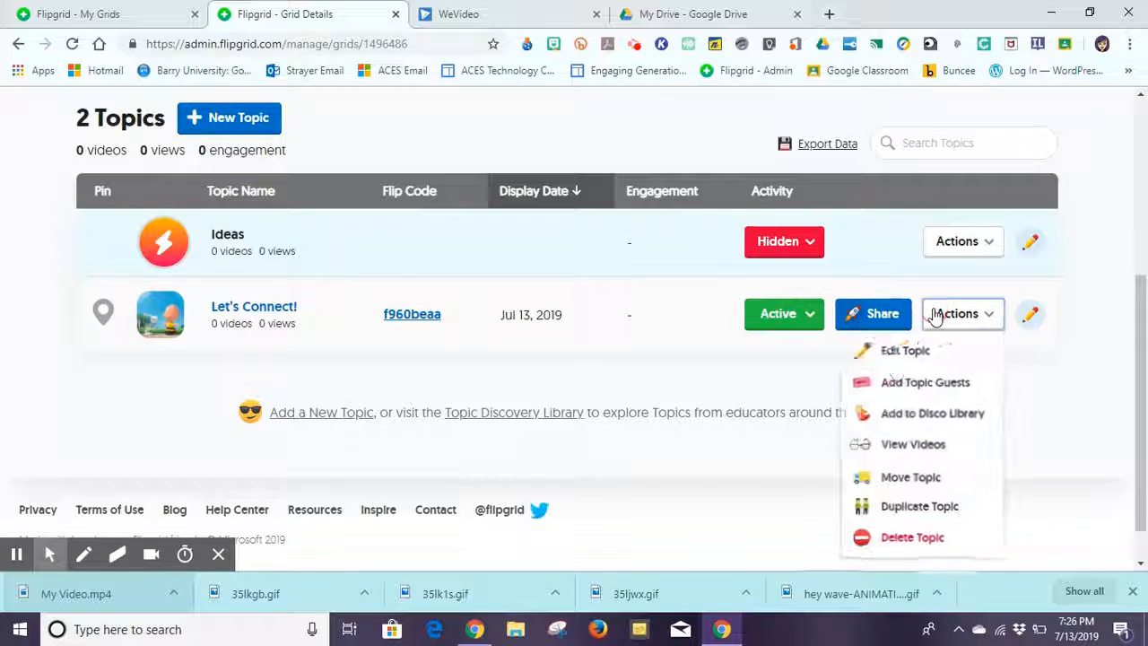
{"action": "left_click", "coordinate": [899, 385]}
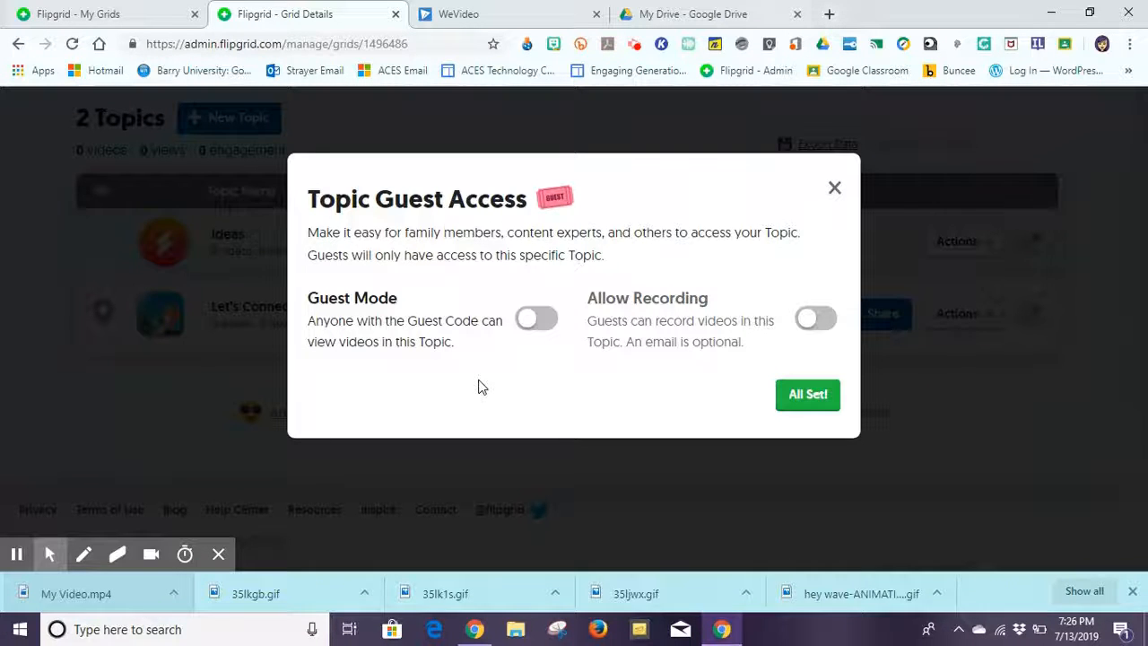
{"action": "left_click", "coordinate": [833, 187]}
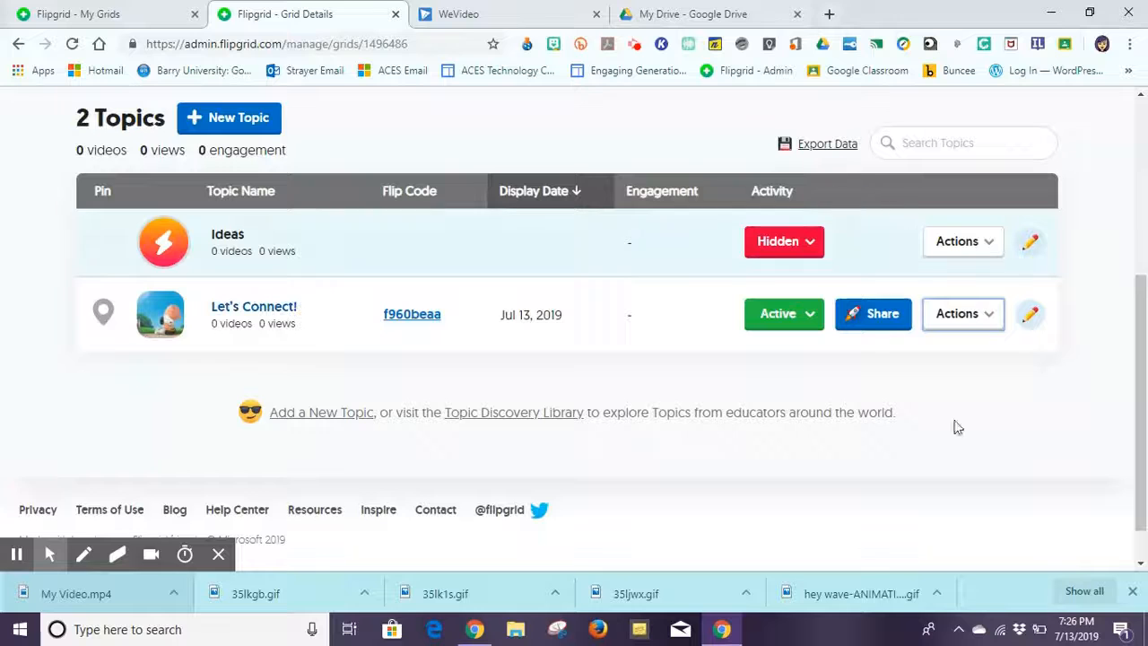
{"action": "left_click", "coordinate": [967, 321]}
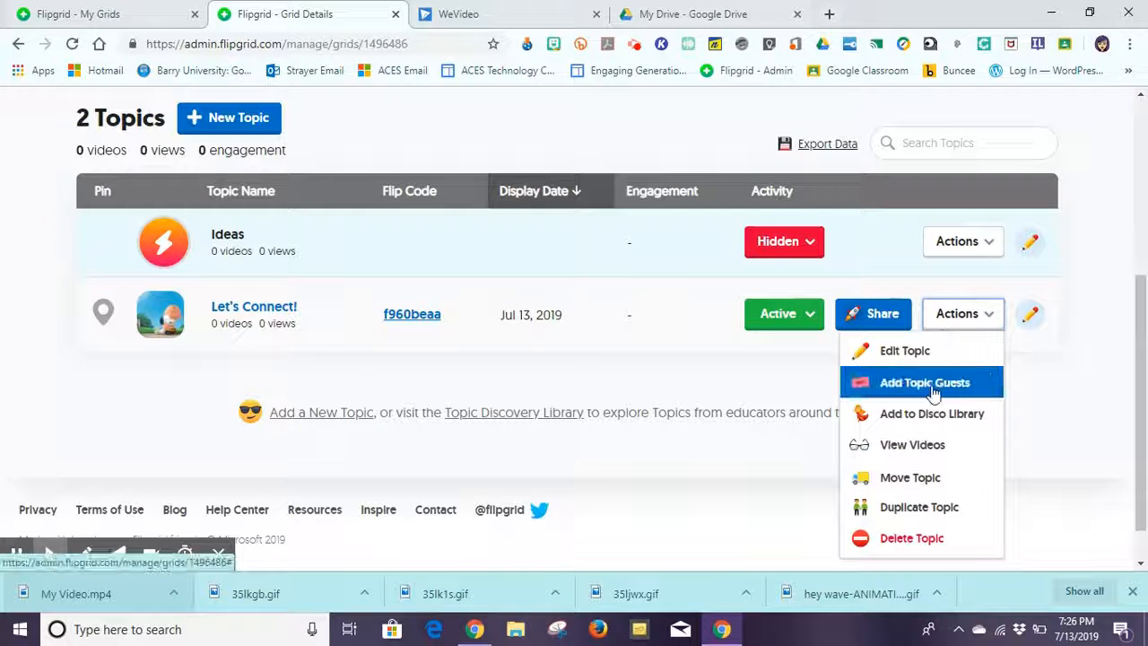
{"action": "left_click", "coordinate": [1018, 387]}
Examine the grid-level actions available for Test Grid, and return to its topic list
{"action": "left_click_drag", "start_coordinate": [1143, 372], "coordinate": [1145, 260]}
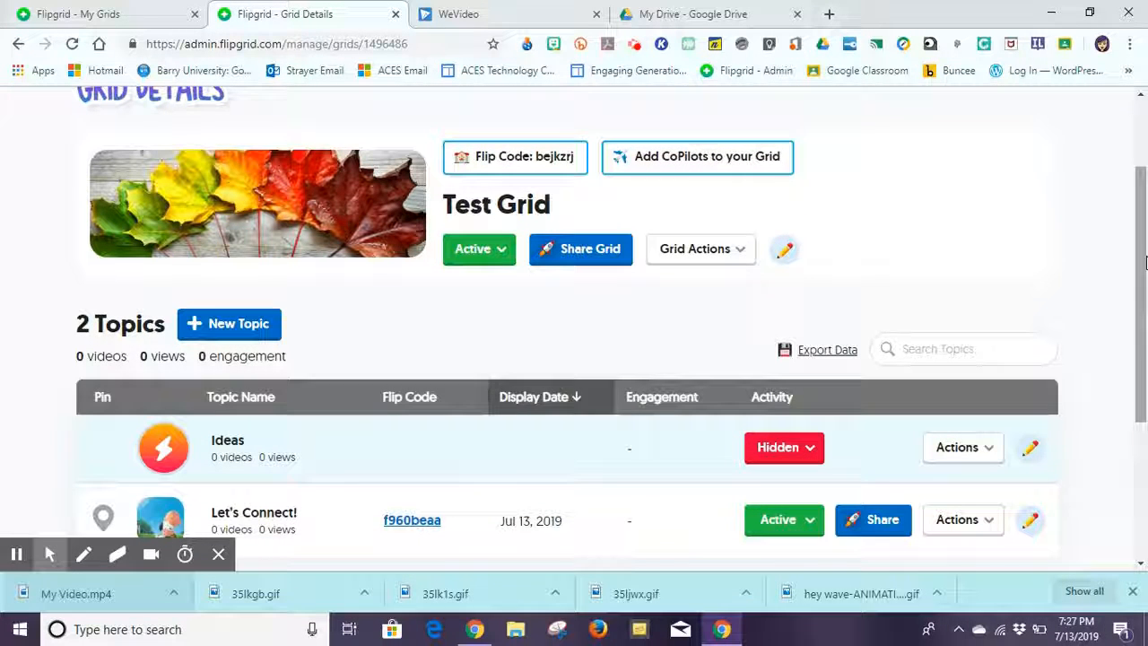
{"action": "left_click", "coordinate": [713, 258]}
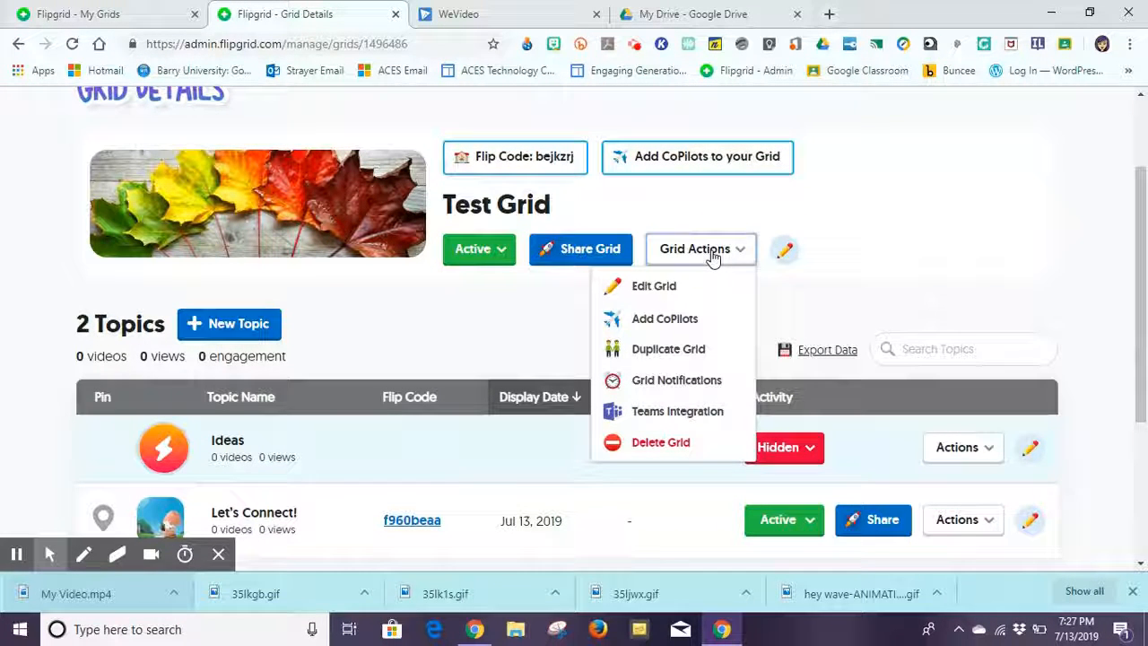
{"action": "left_click", "coordinate": [529, 340]}
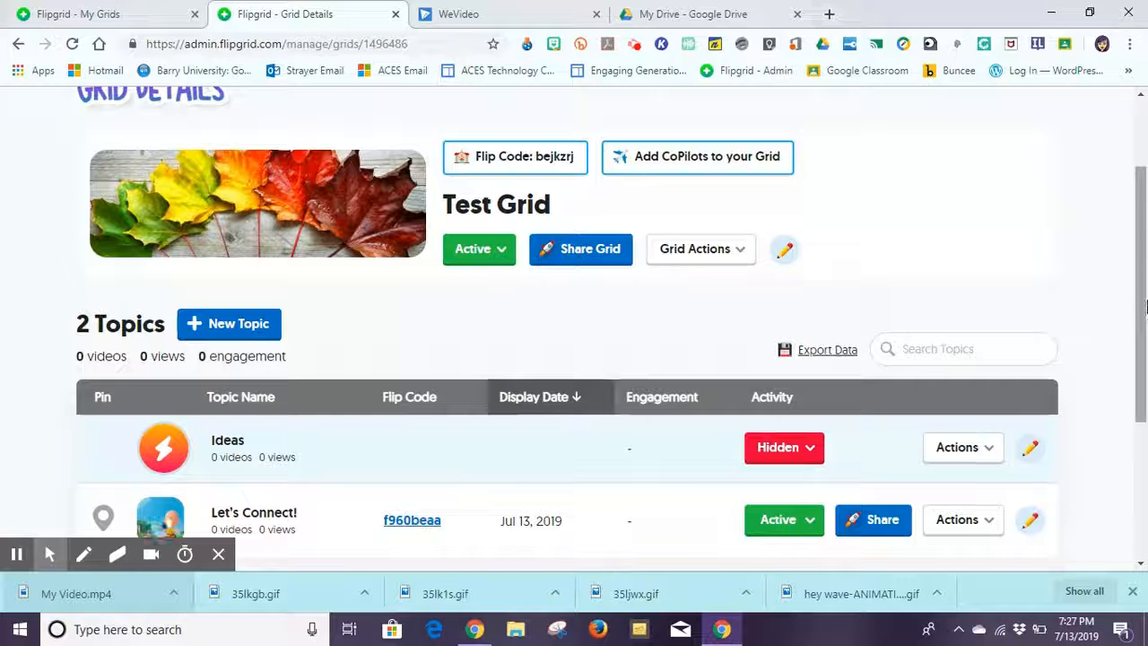
{"action": "left_click_drag", "start_coordinate": [1141, 282], "coordinate": [1145, 440]}
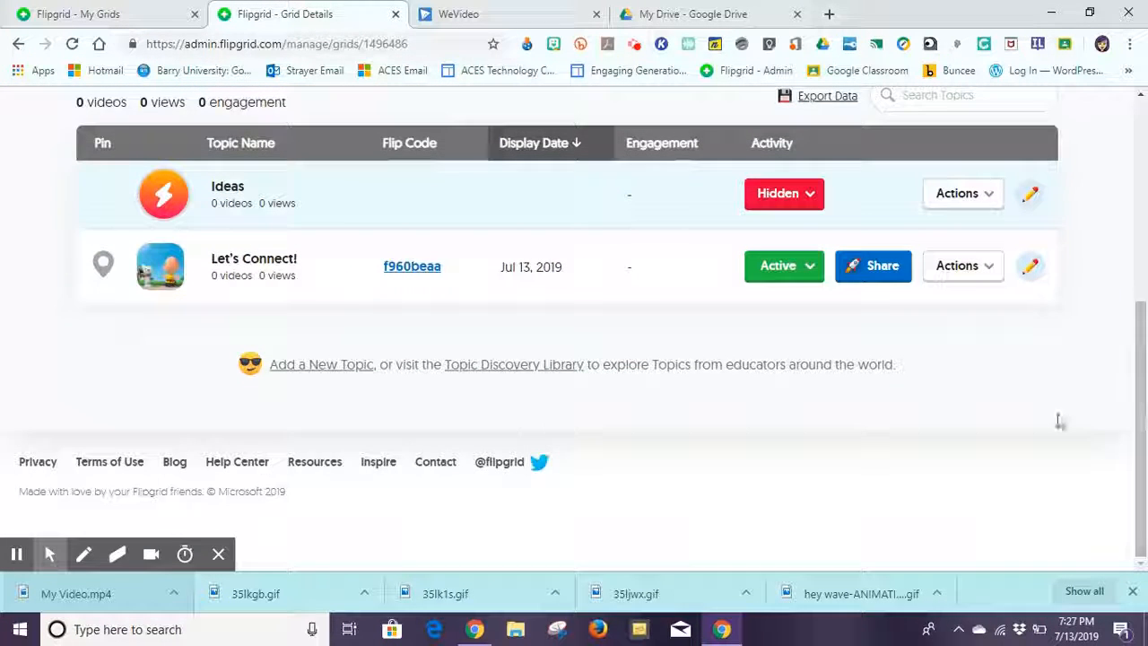